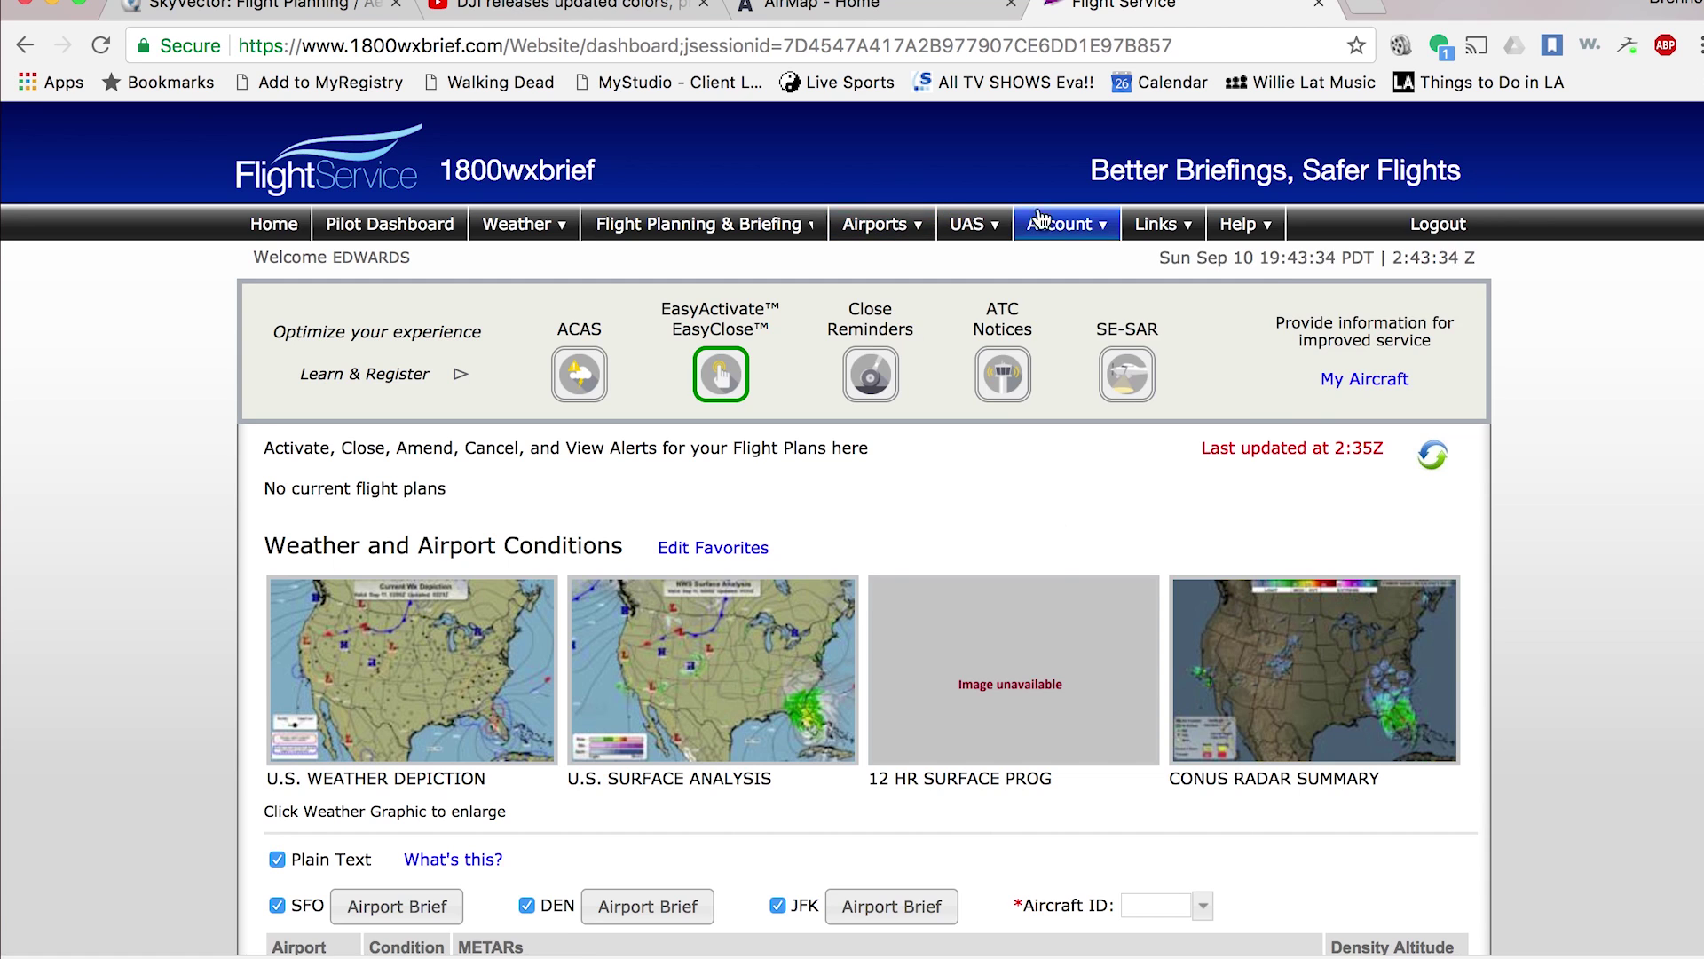
- Dismiss the Account dropdown so the Pilot Dashboard is fully visible, then bring up the UAS menu
click(1044, 224)
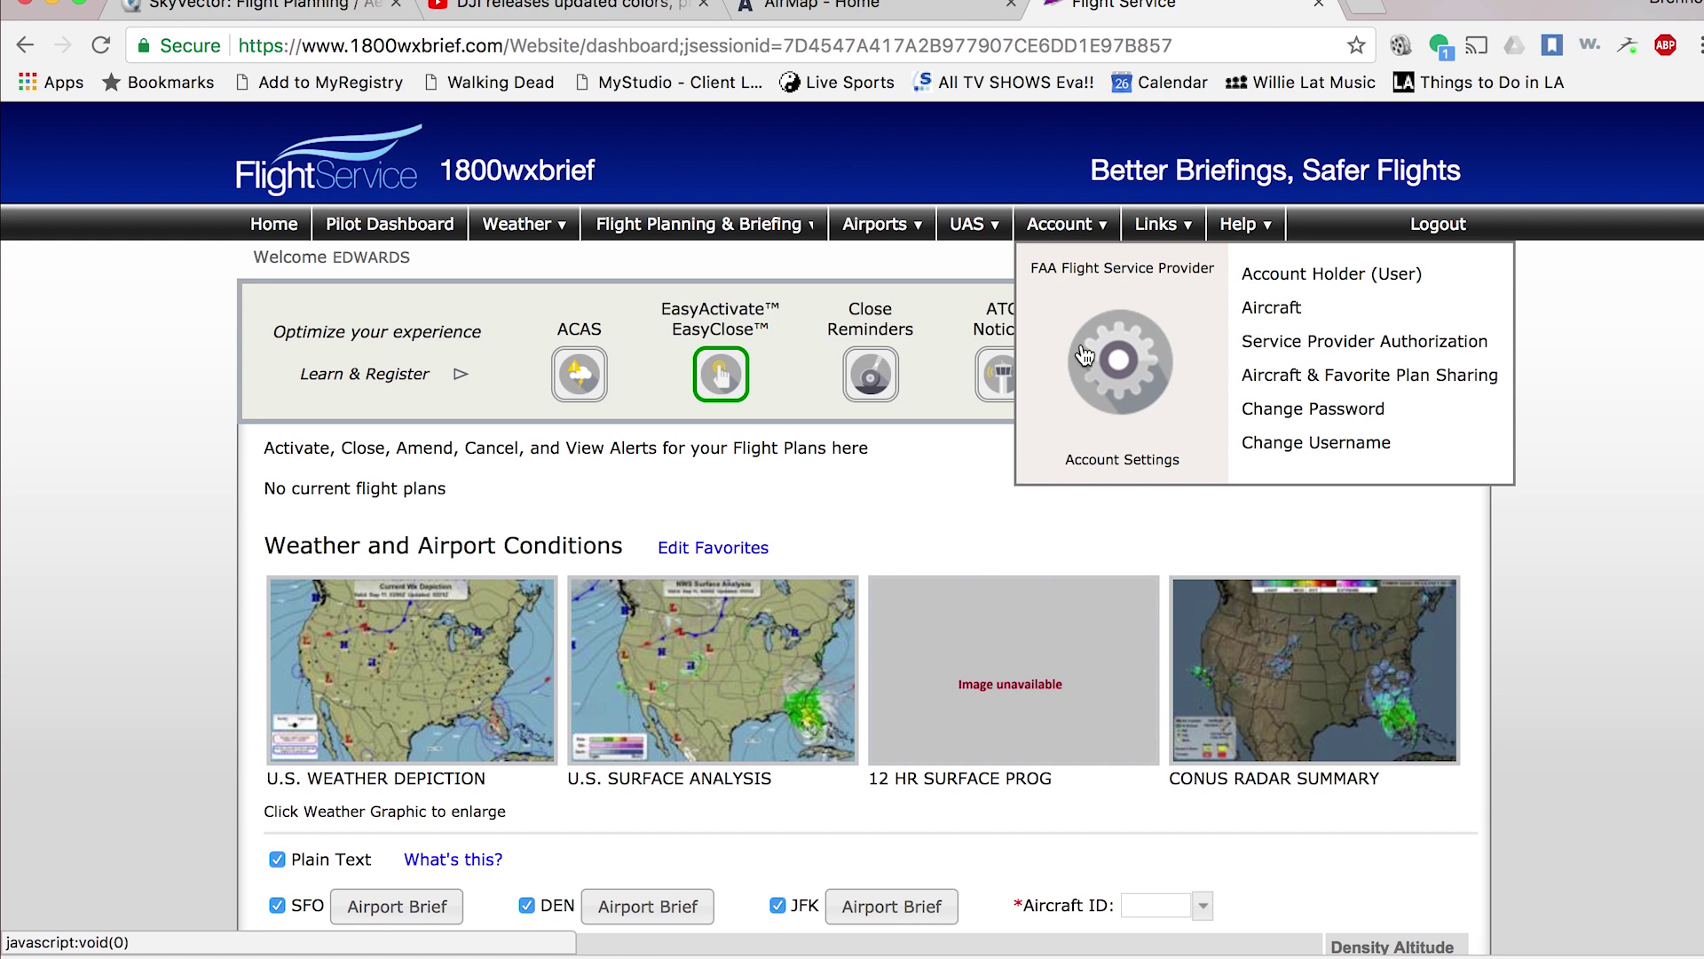
click(1187, 839)
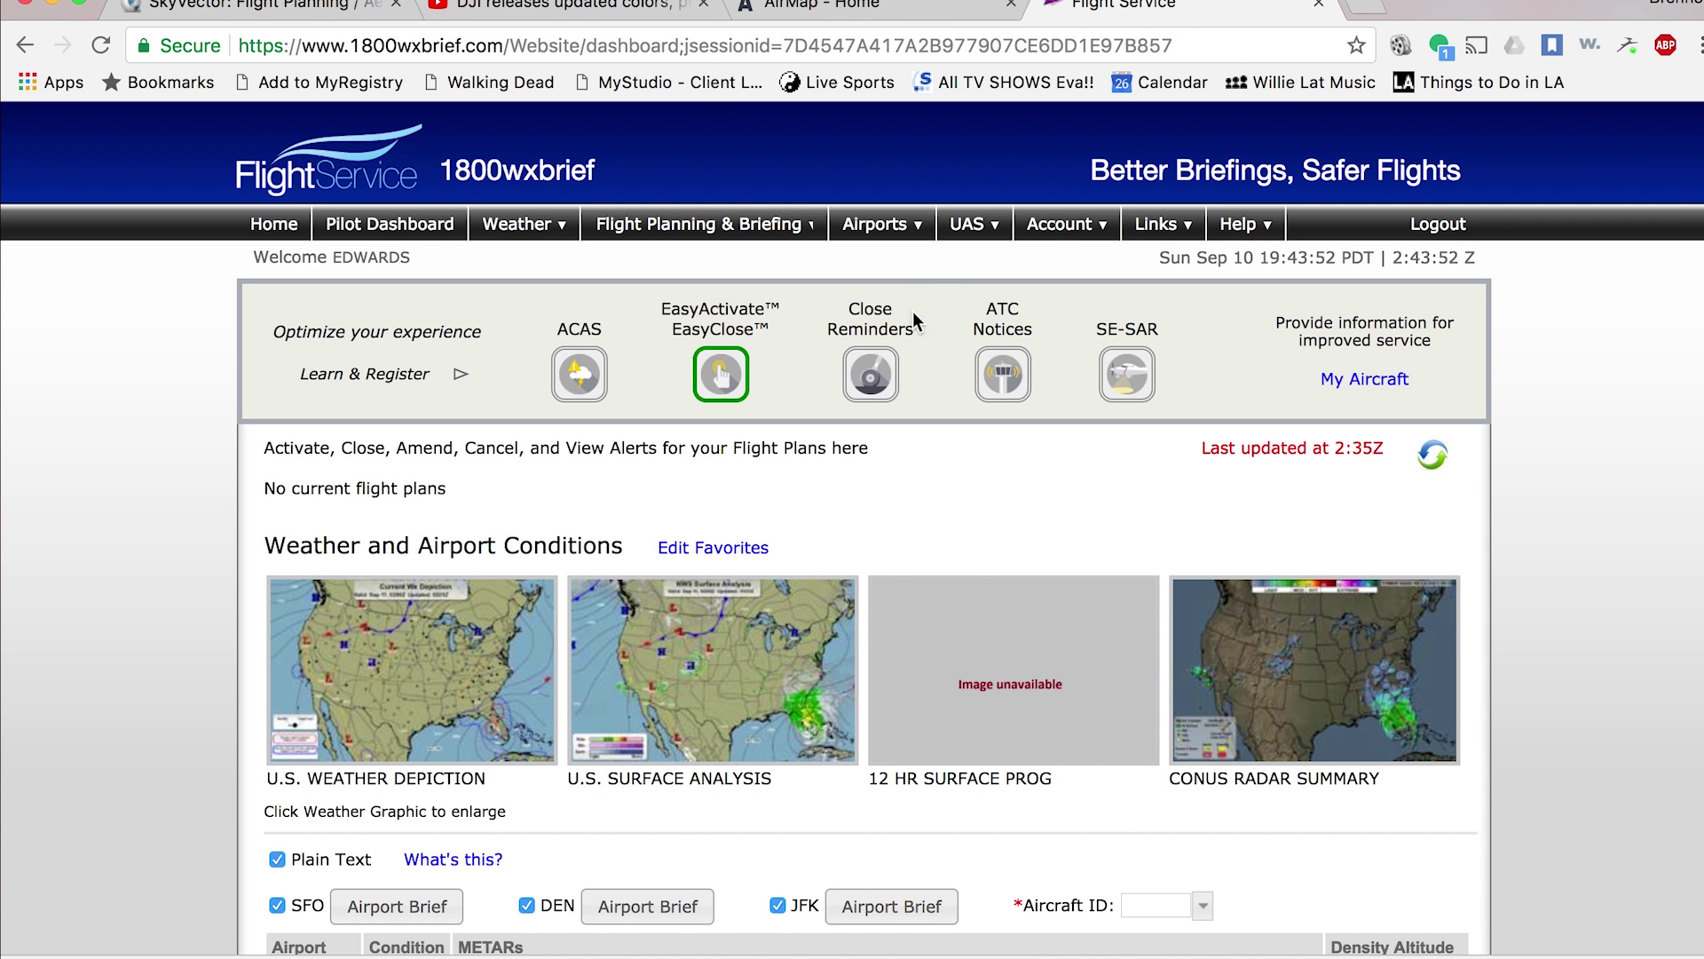
click(974, 236)
- Create a UAS Operating Area draft via UAS > Planning with a 1 nm circular area
click(977, 233)
click(1207, 324)
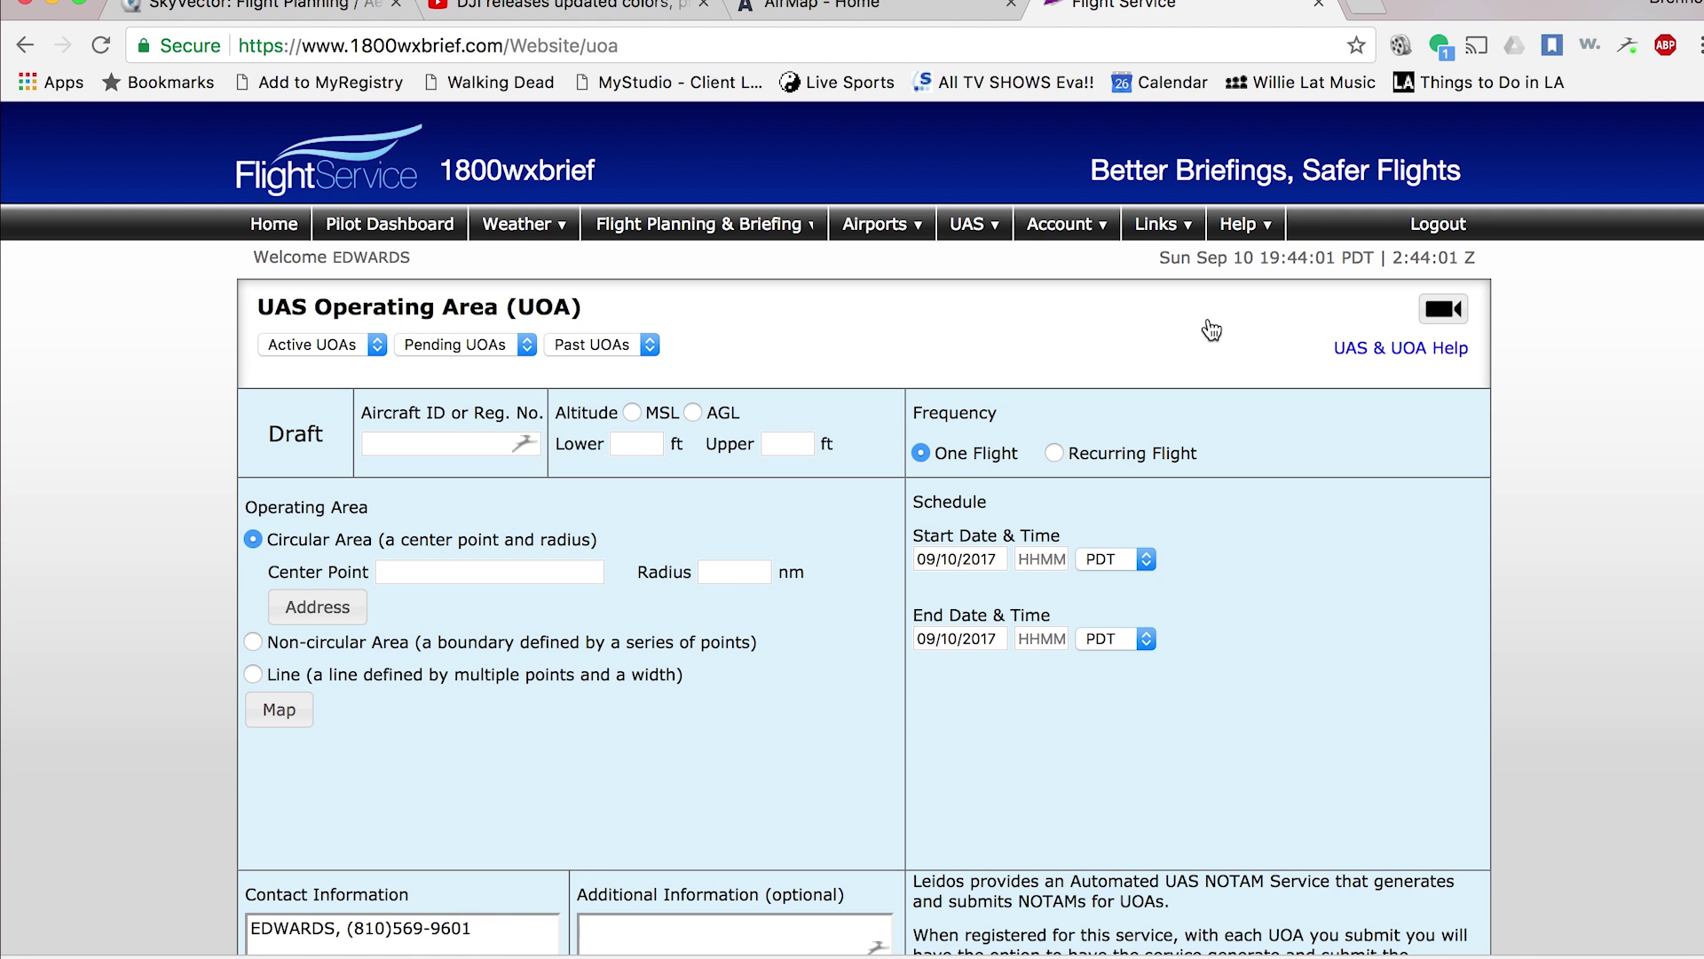
scroll(535, 483, down, 3)
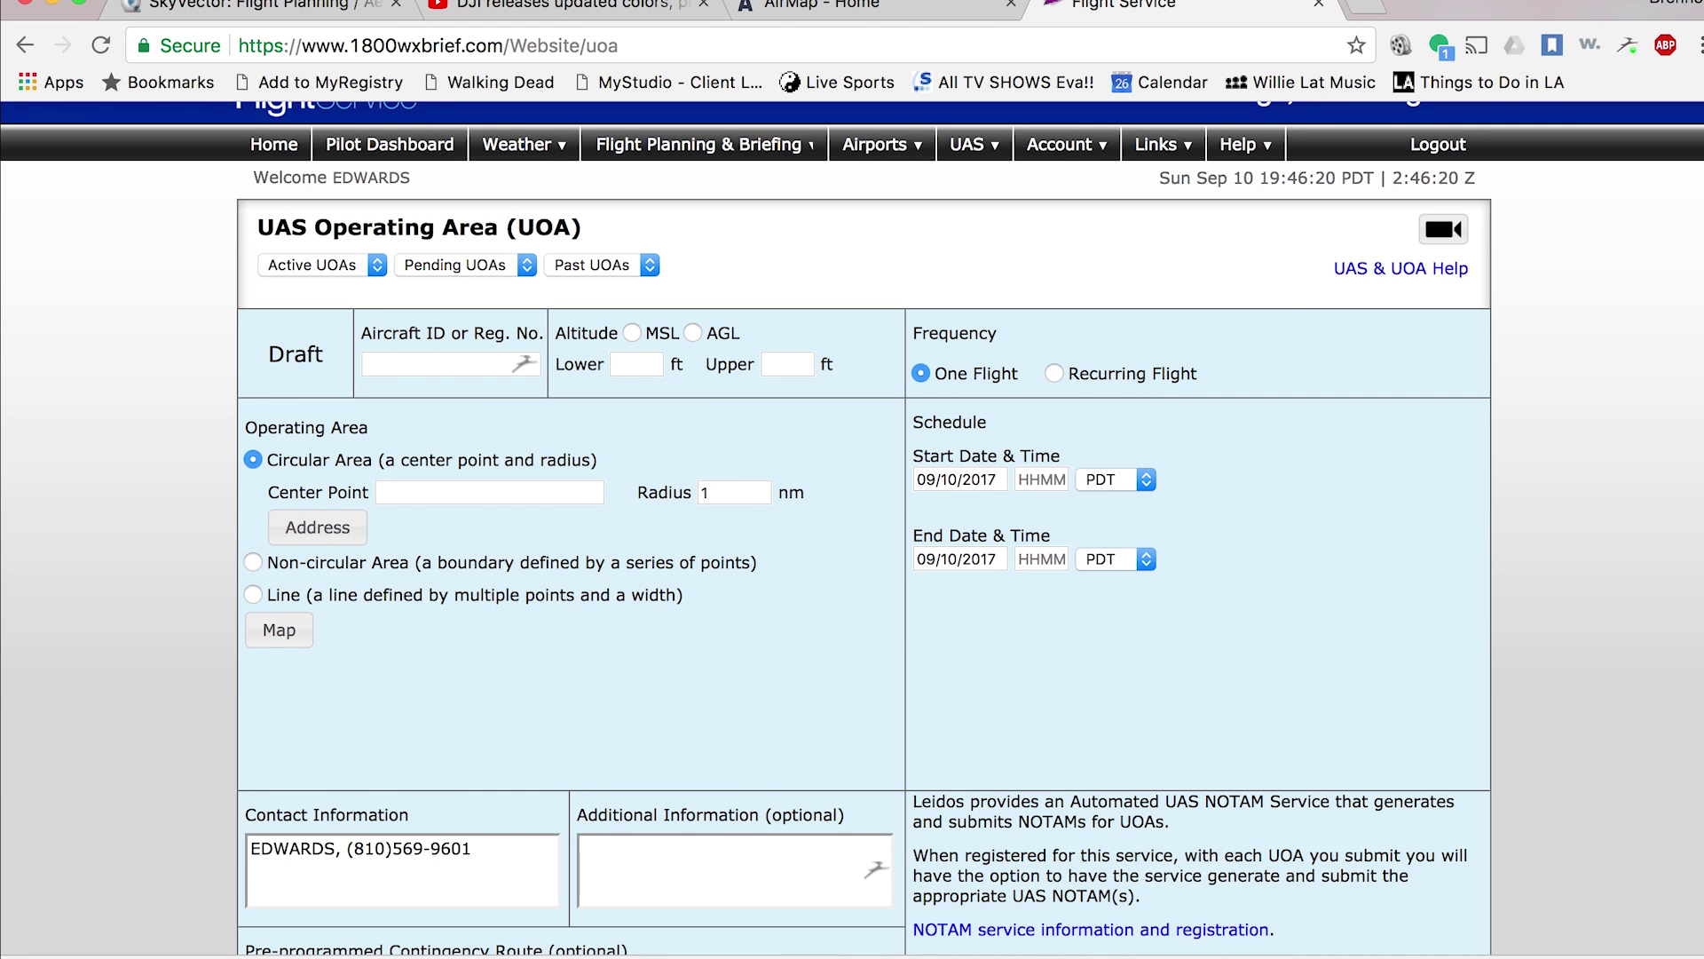
- Set the circle's center by address search, selecting the Miami Beach match (254721.3N0800804.6W)
click(342, 528)
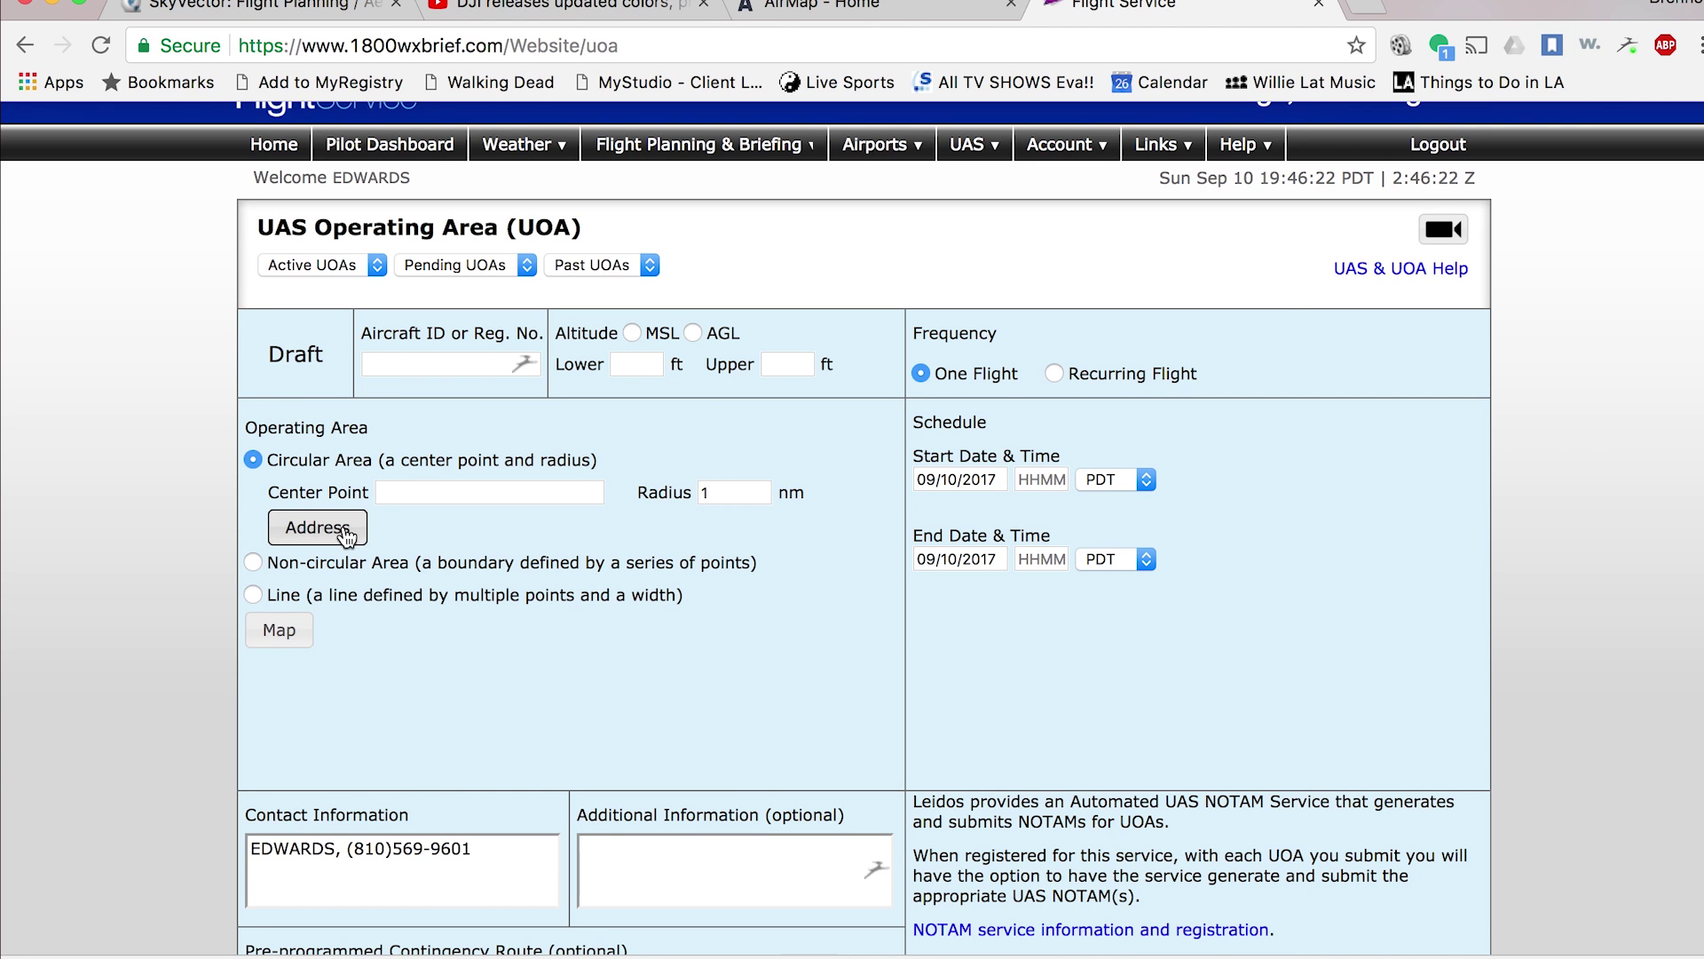
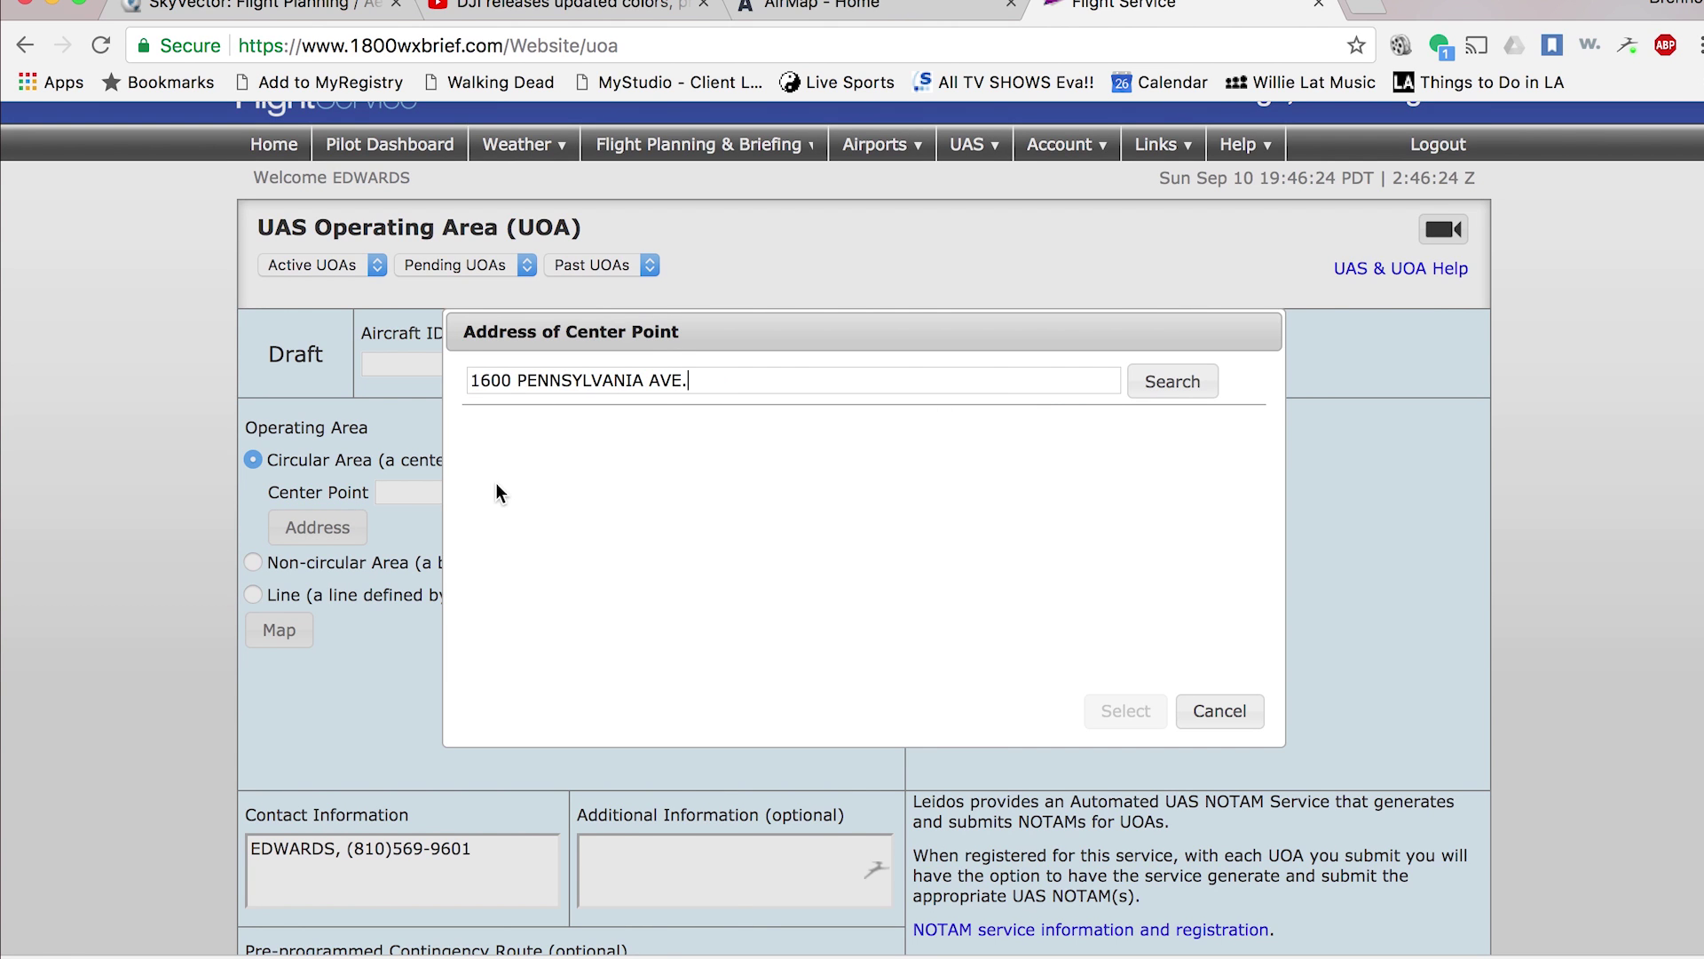
click(1174, 382)
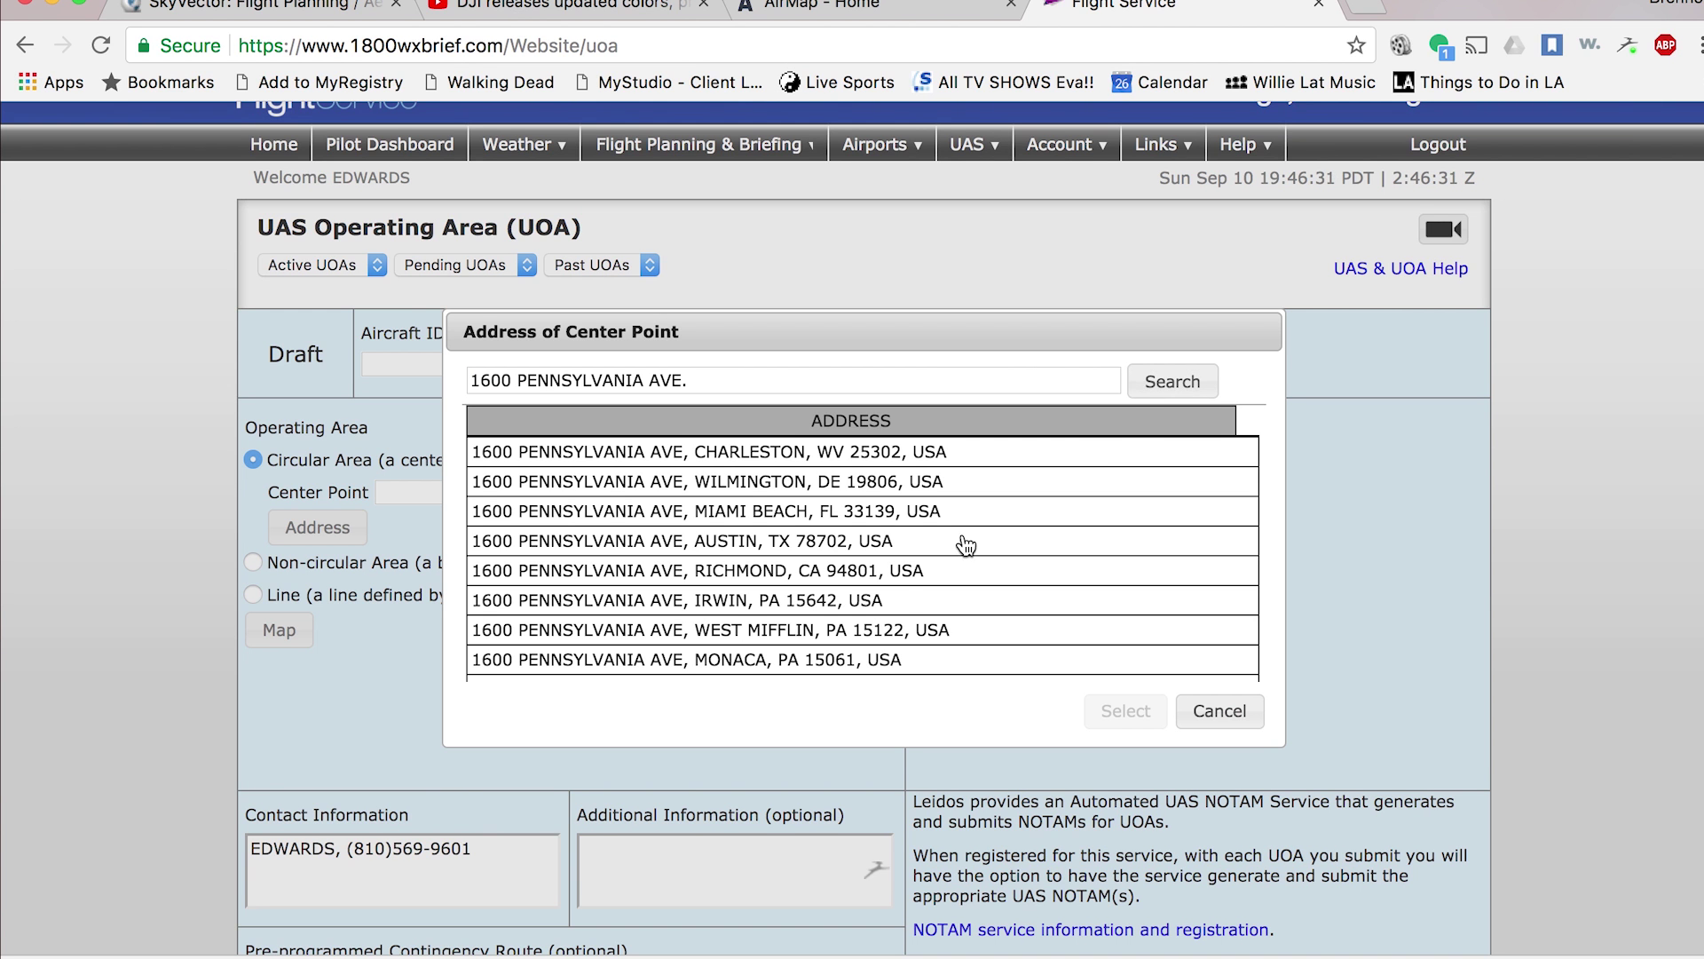
scroll(968, 544, down, 5)
scroll(967, 543, up, 5)
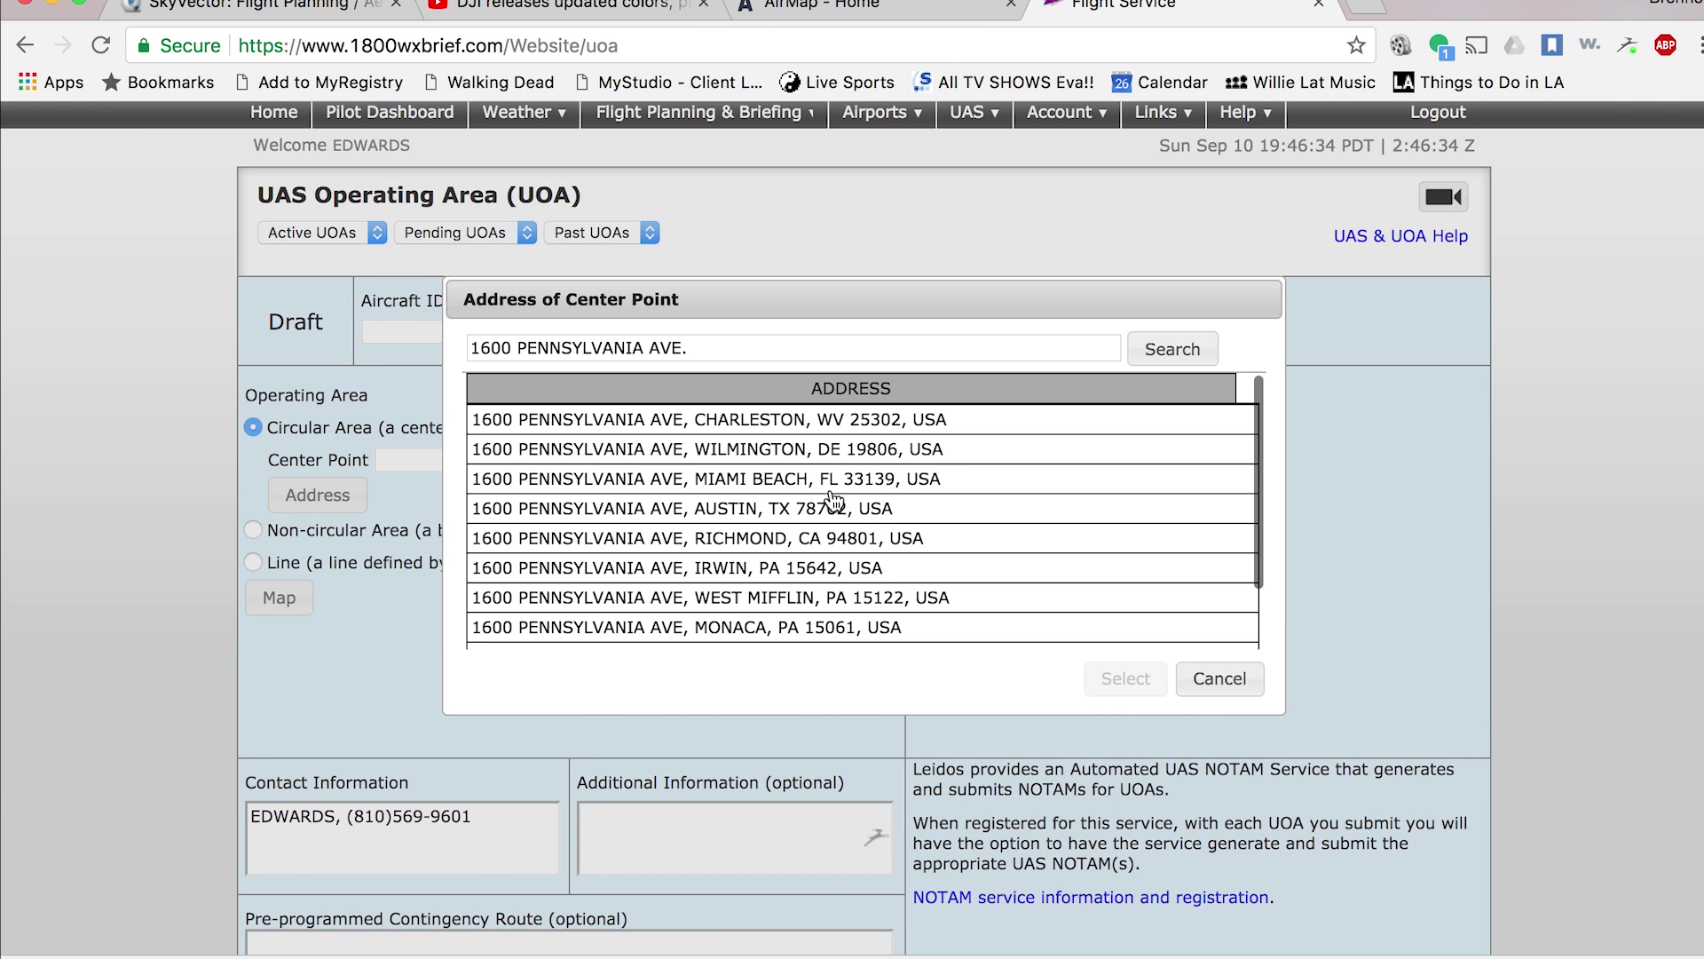
click(761, 494)
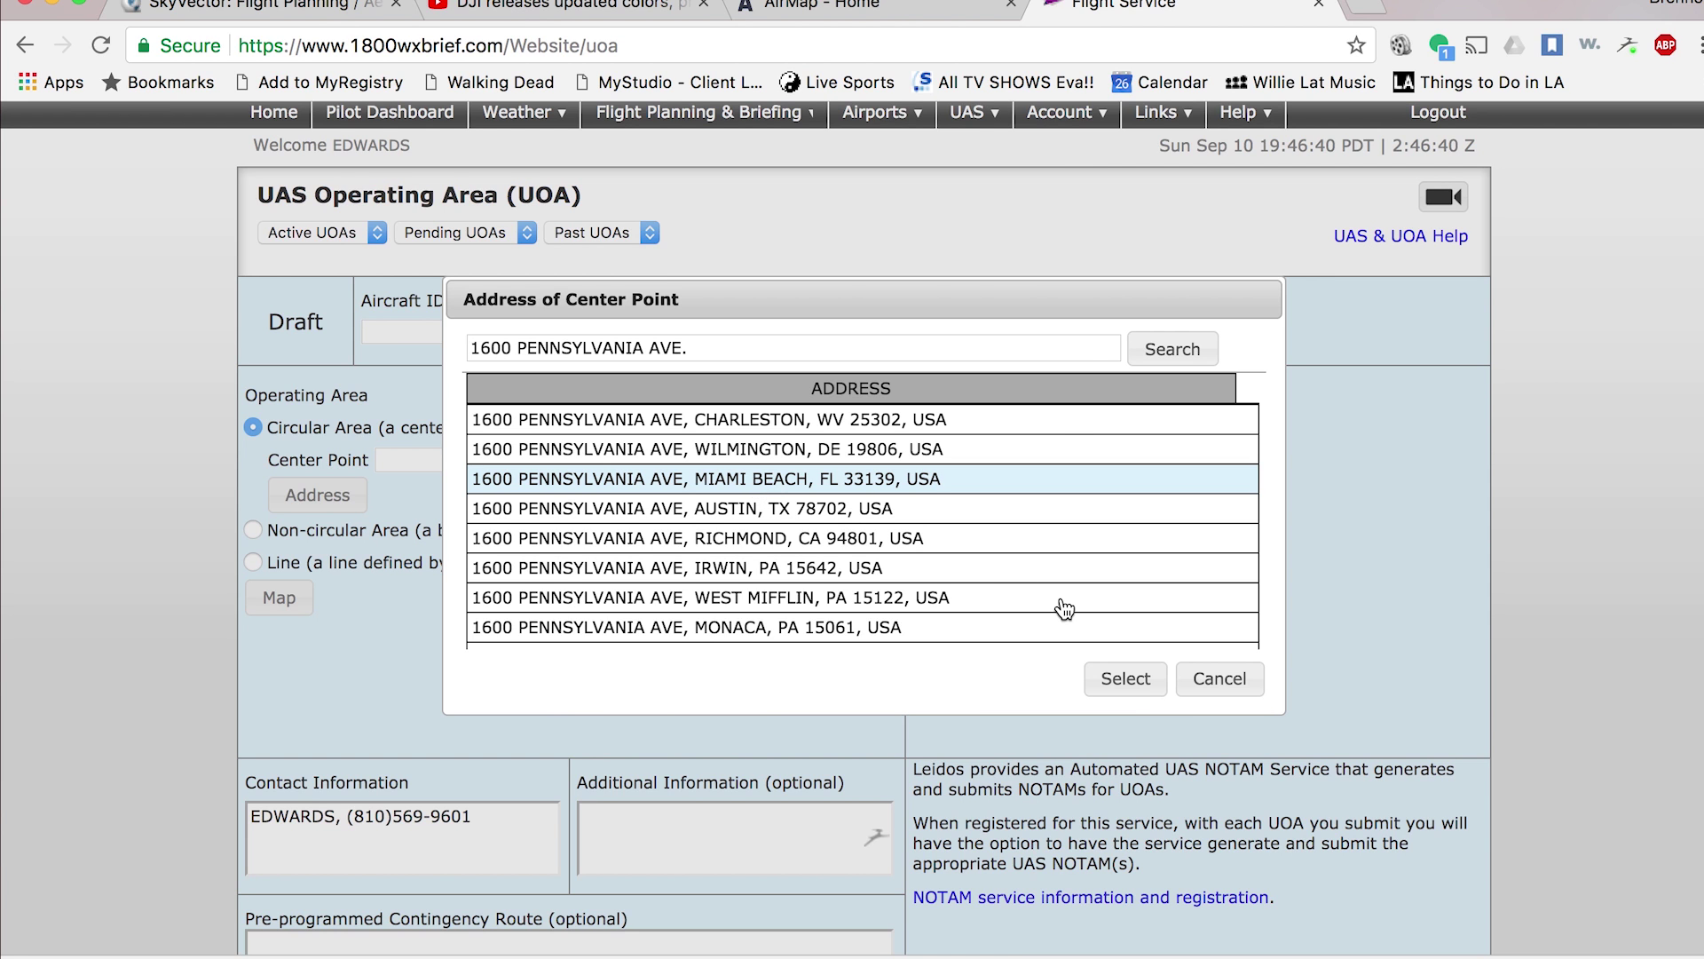
click(1126, 679)
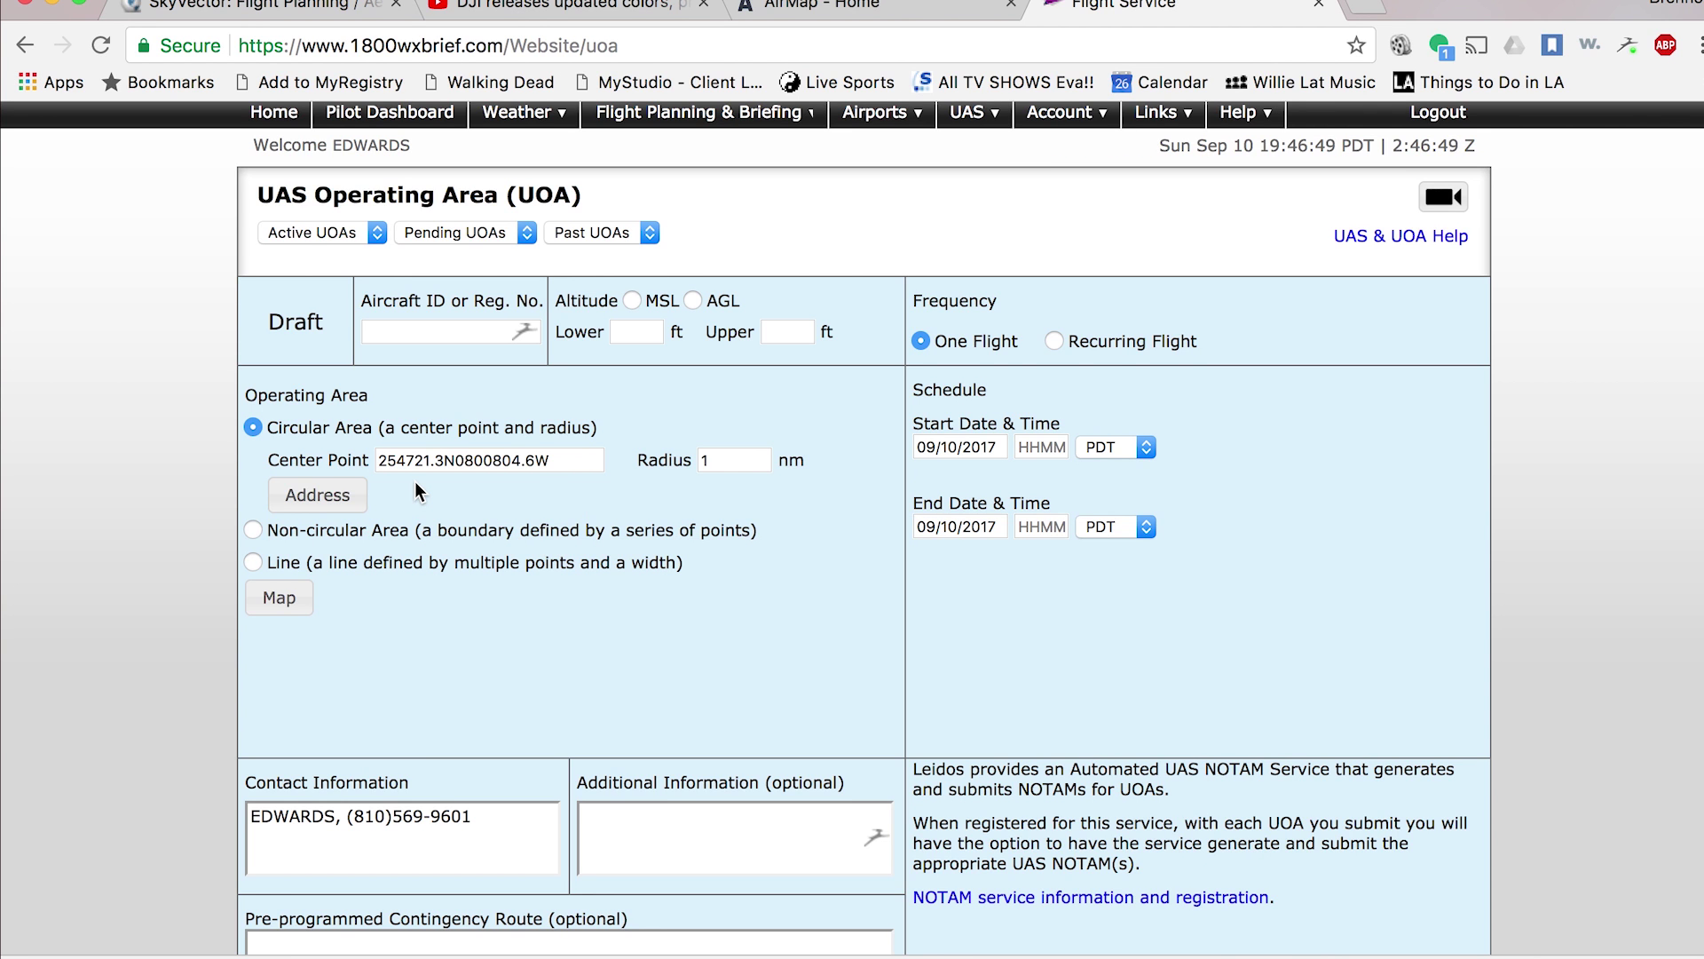
- Open the UOA Location map preview showing the 1 nm circle over Miami Beach
scroll(508, 573, down, 2)
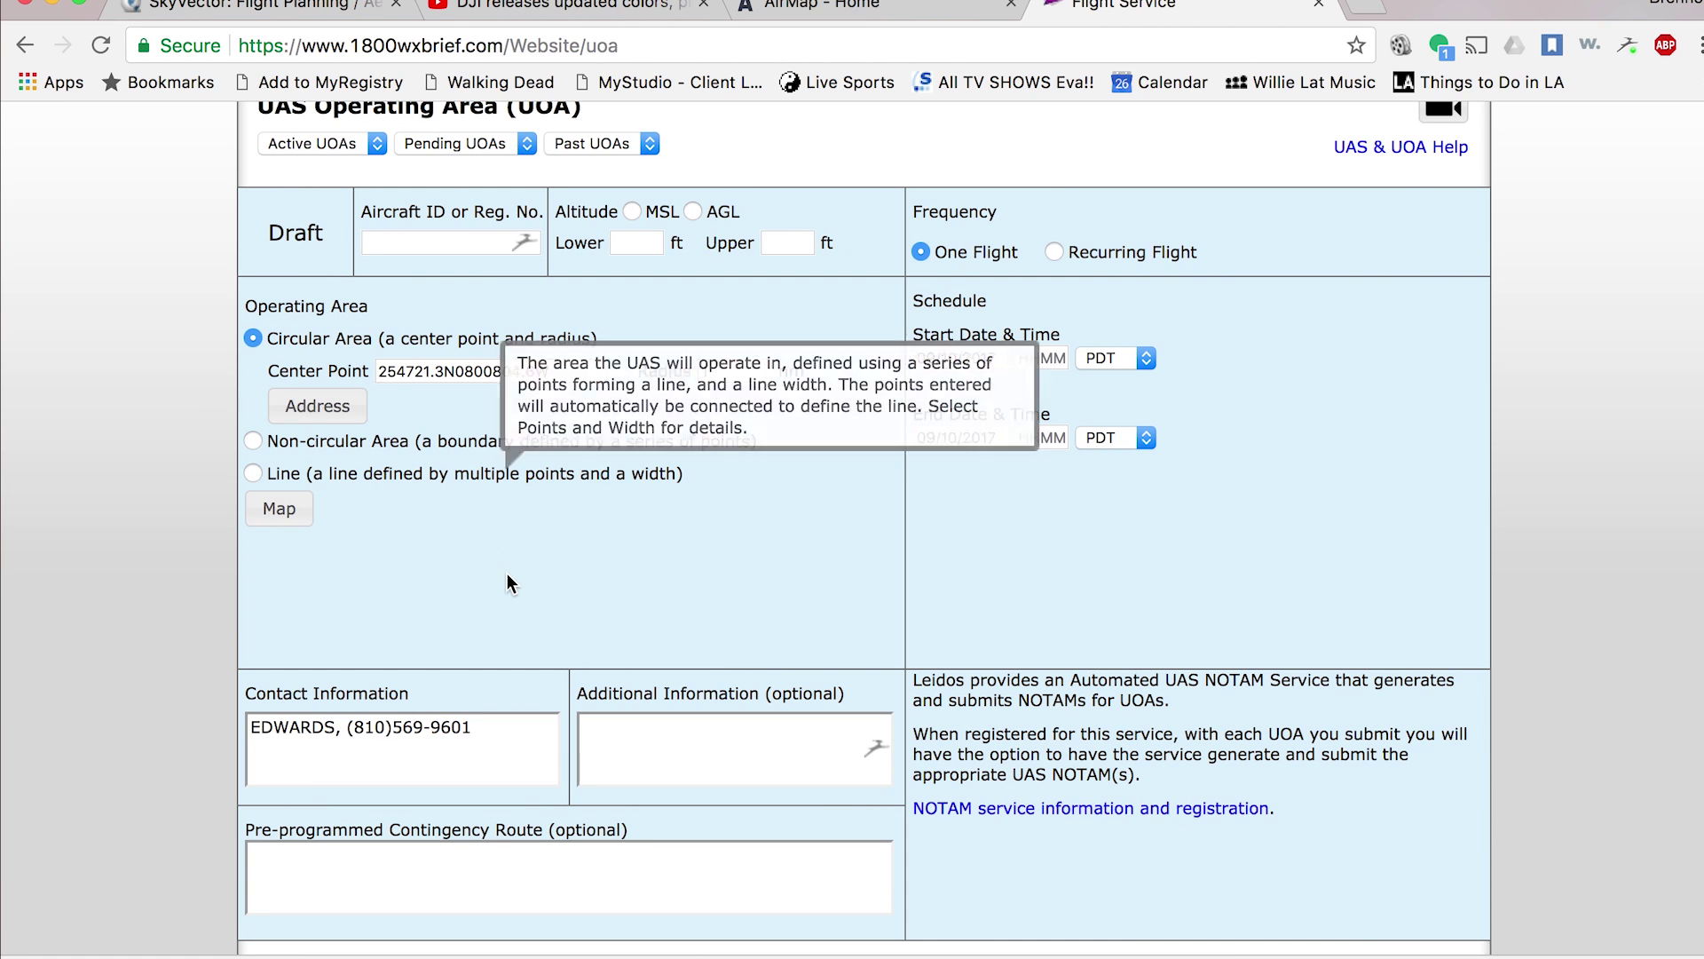
click(294, 517)
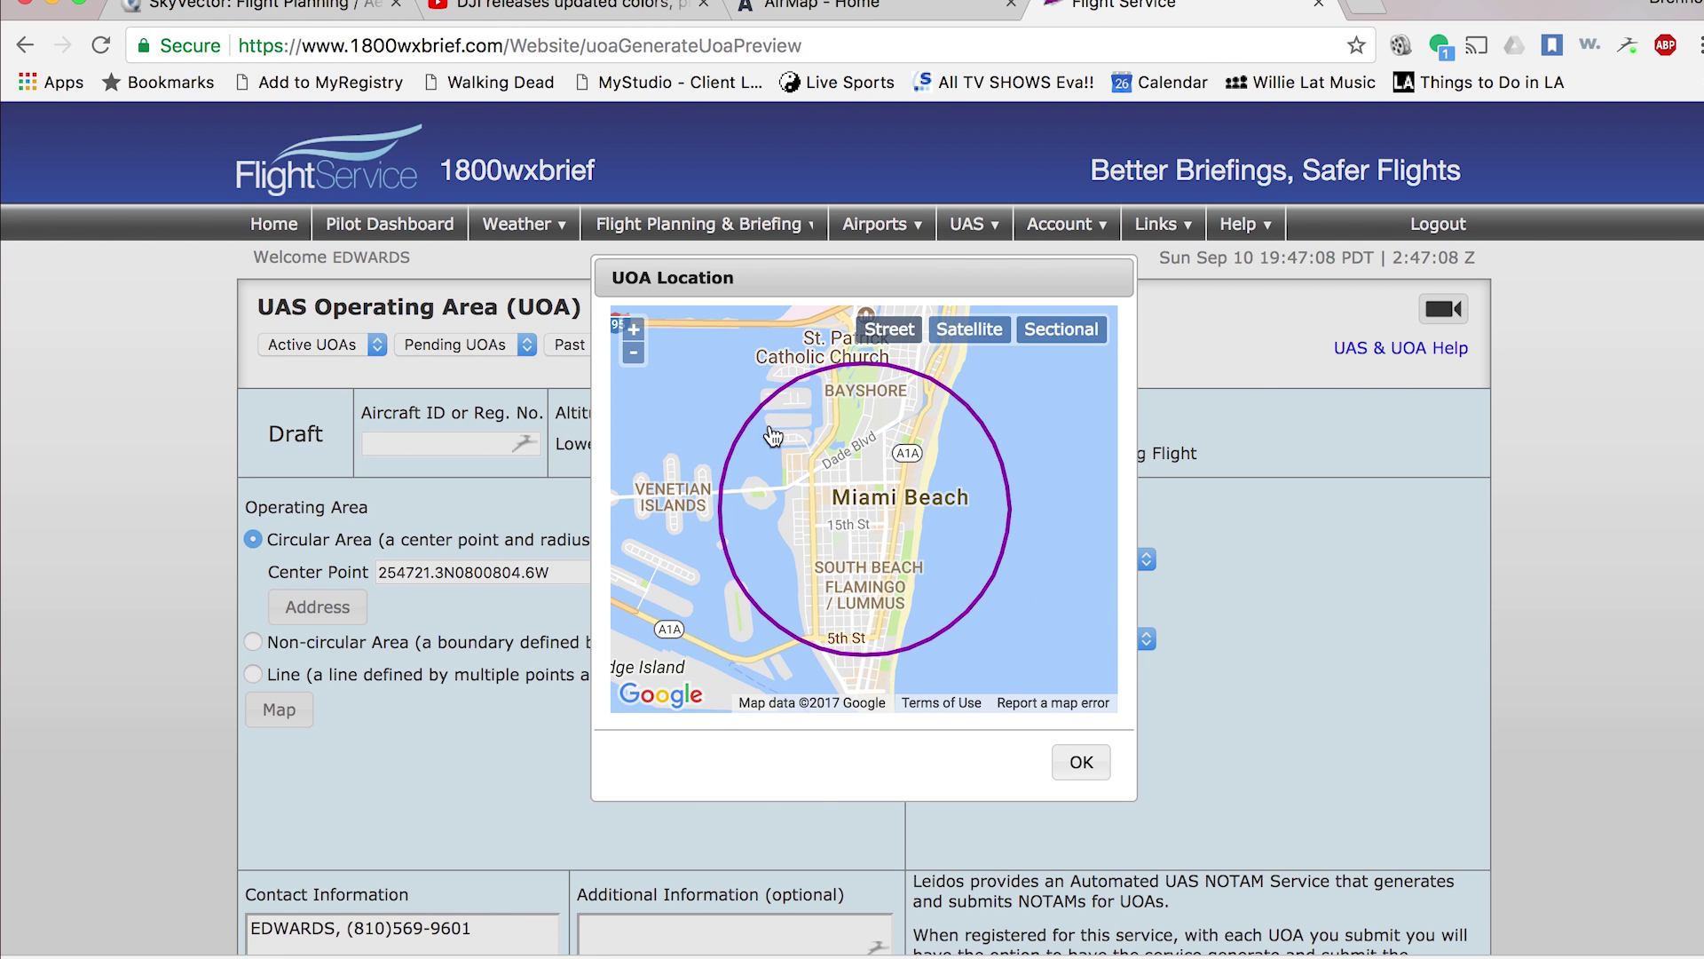
- Zoom out around the circle and switch the map layer from Satellite to the Sectional chart
click(634, 353)
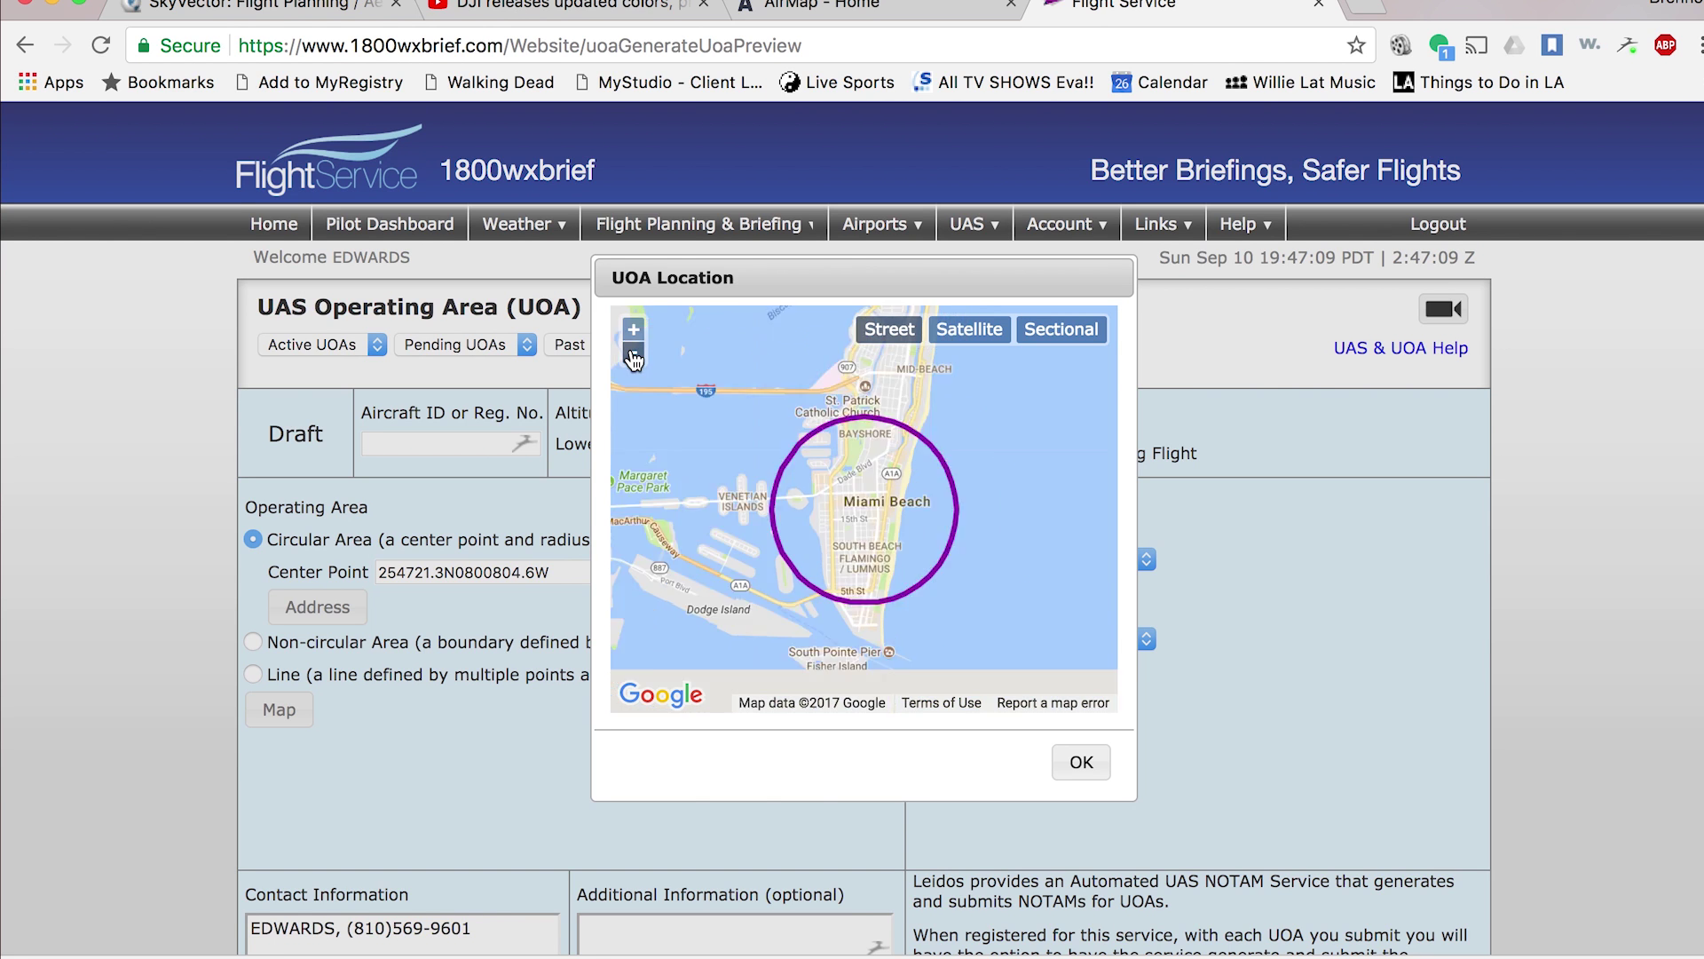
click(634, 353)
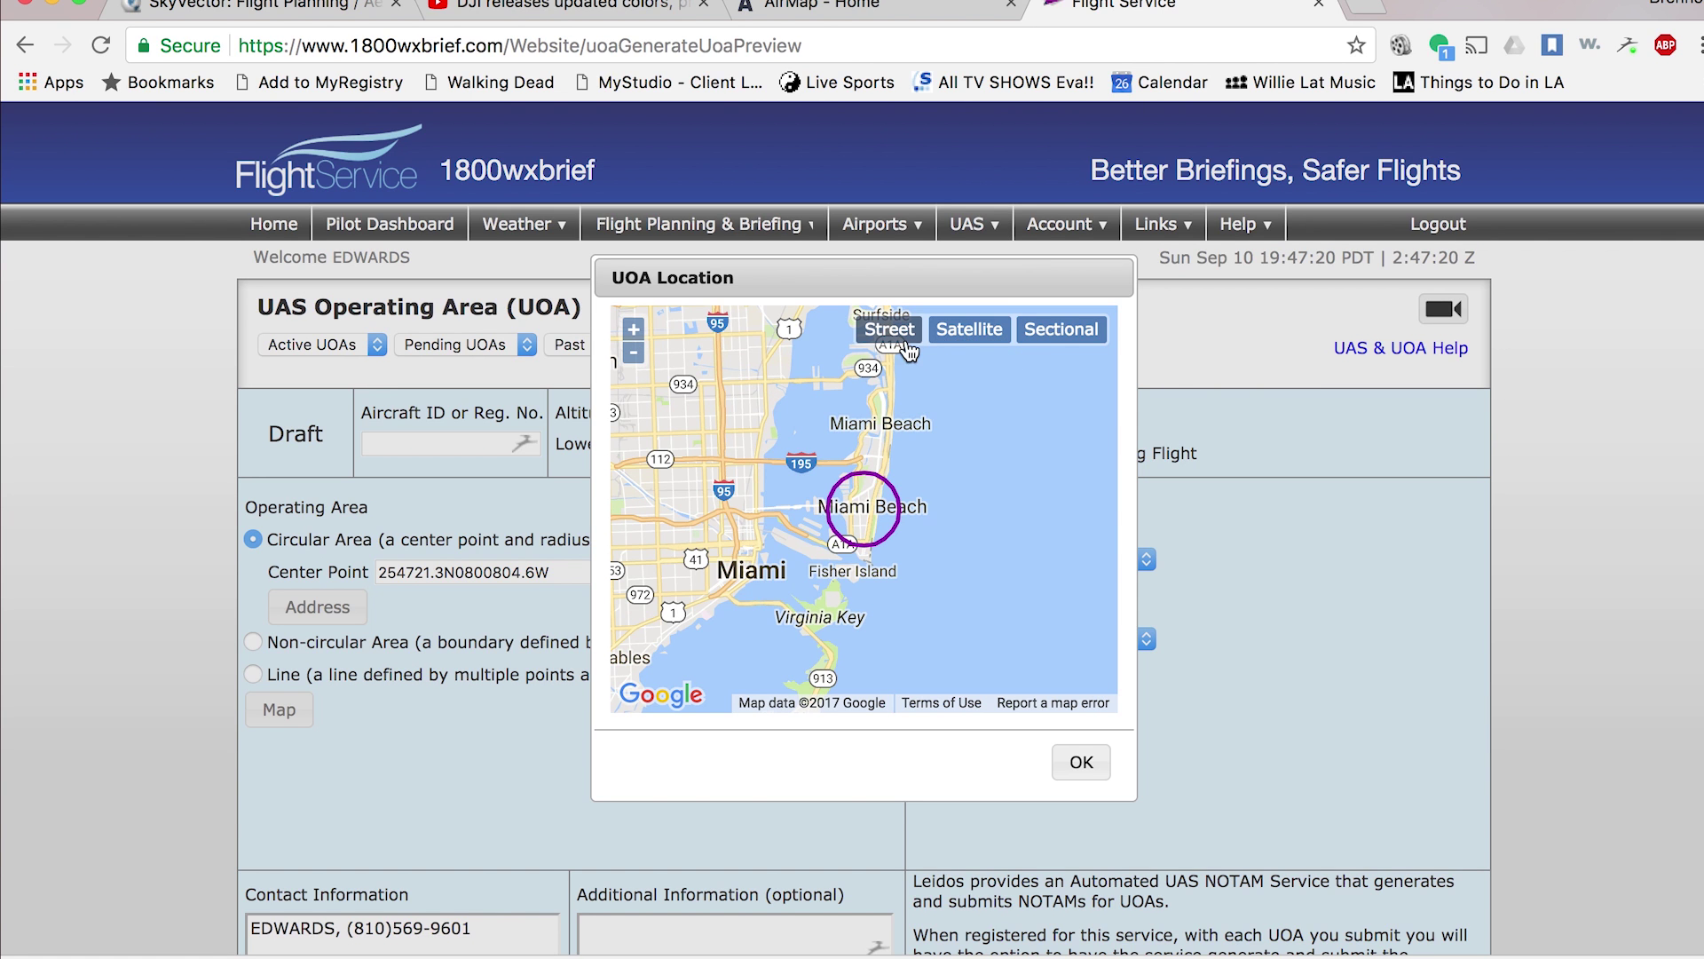
click(968, 341)
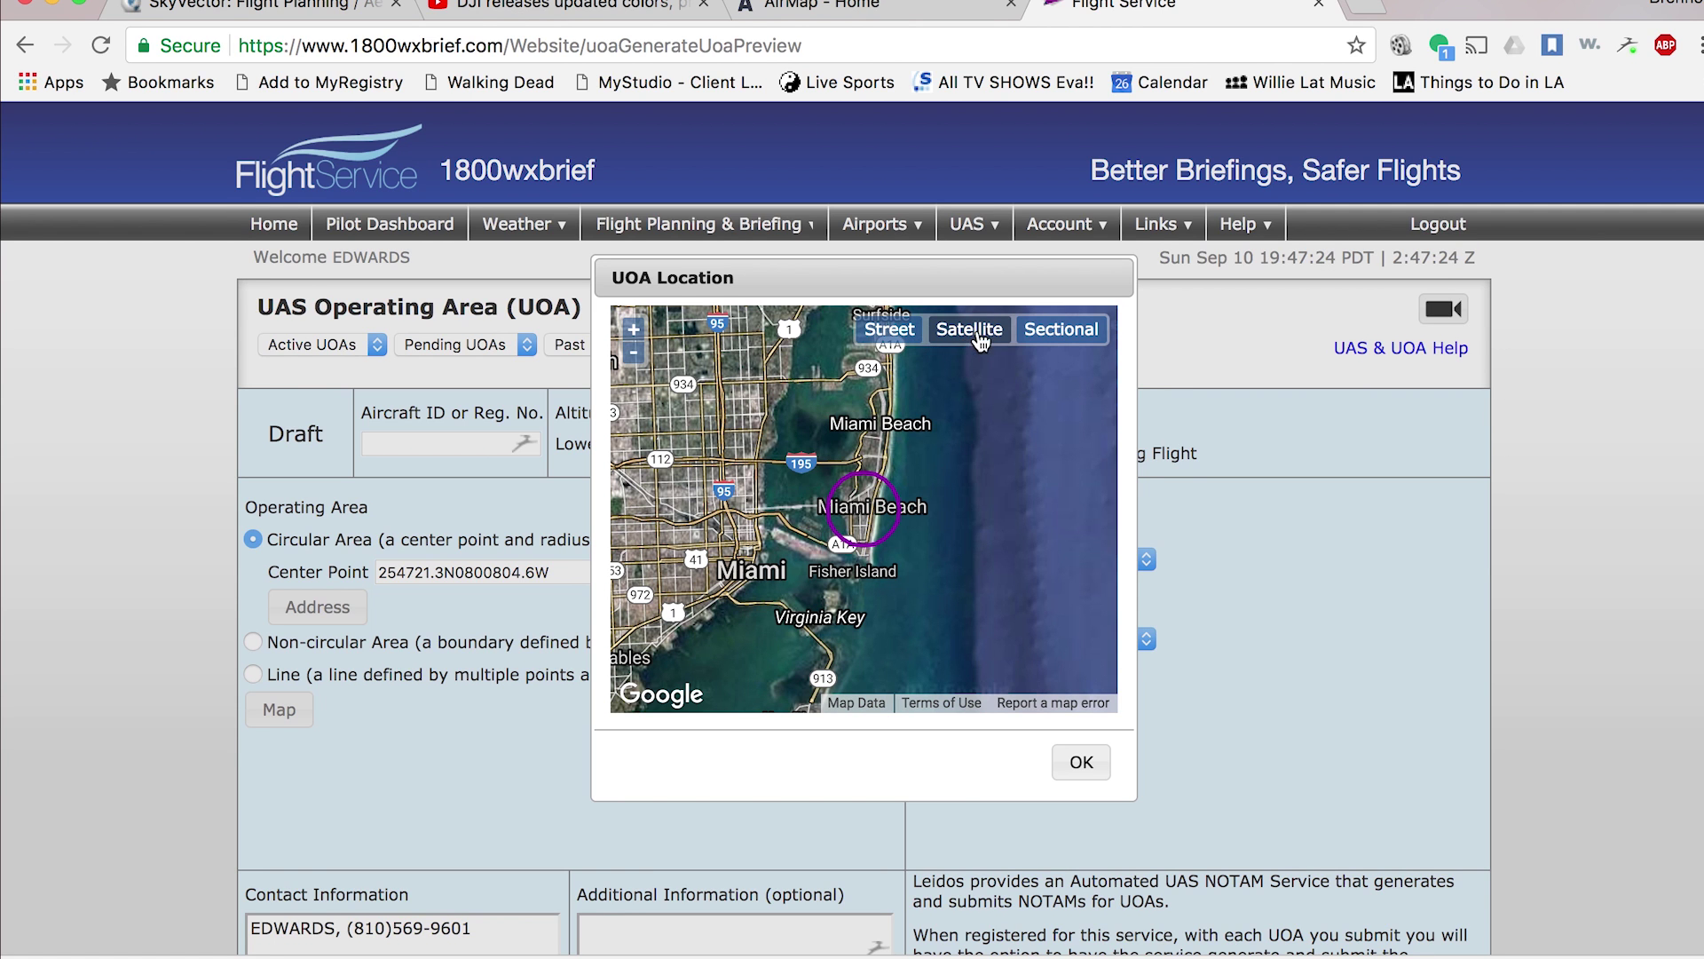
click(1071, 334)
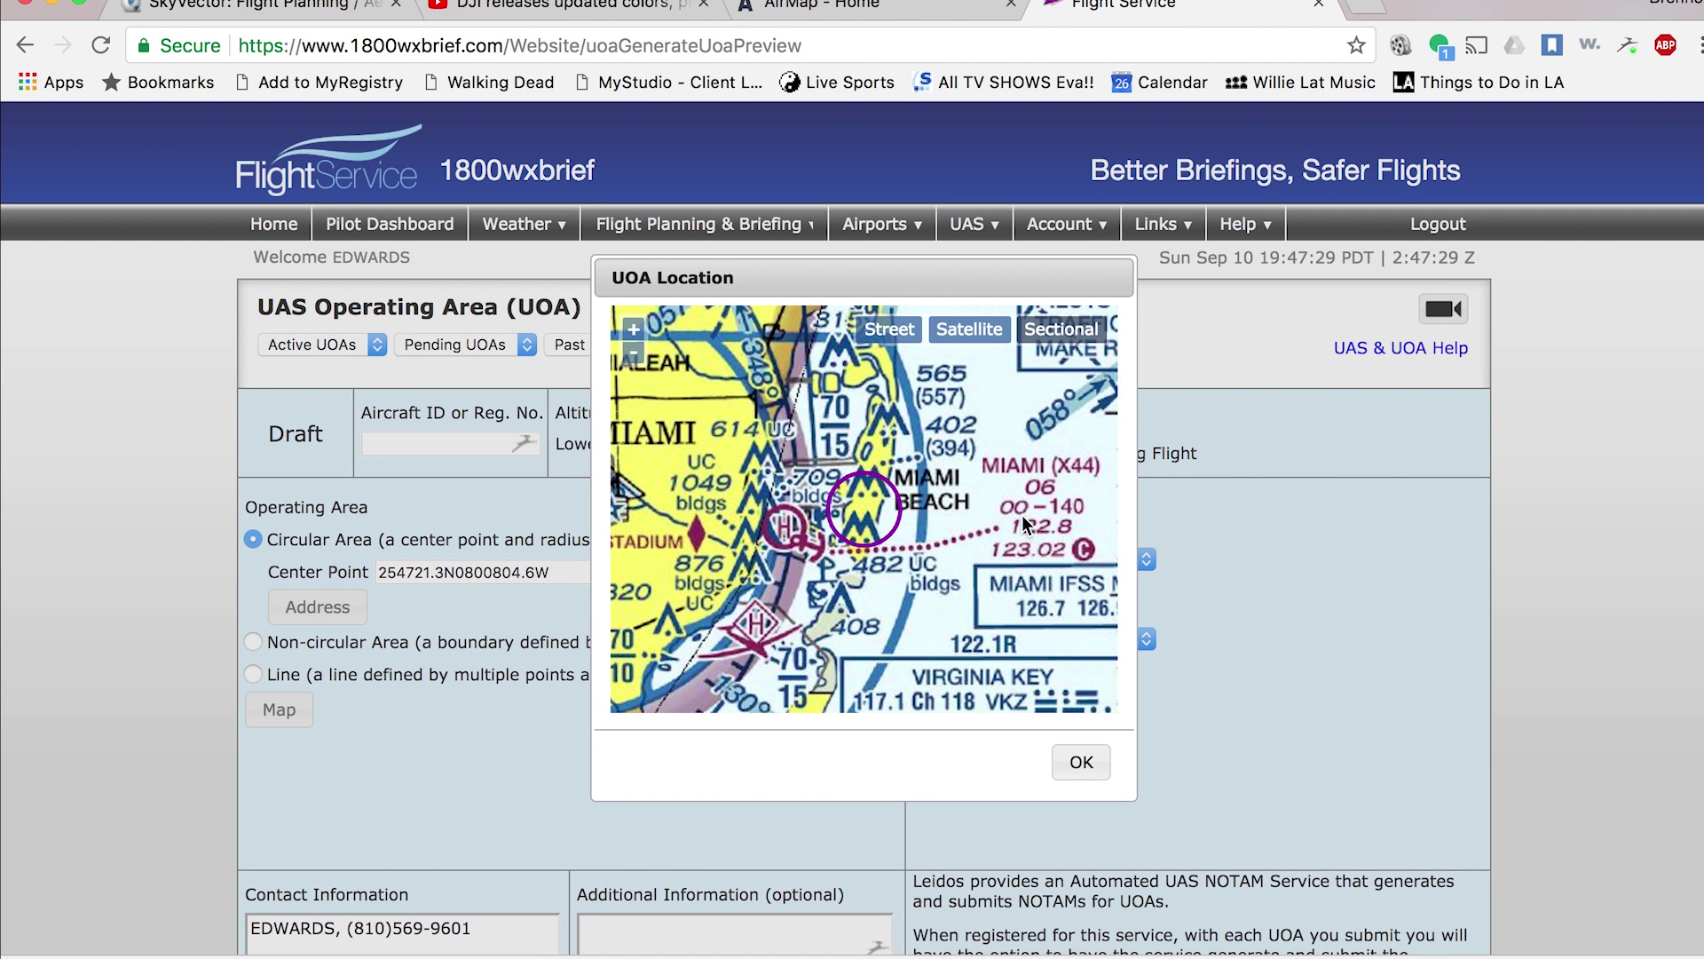
scroll(909, 529, down, 1)
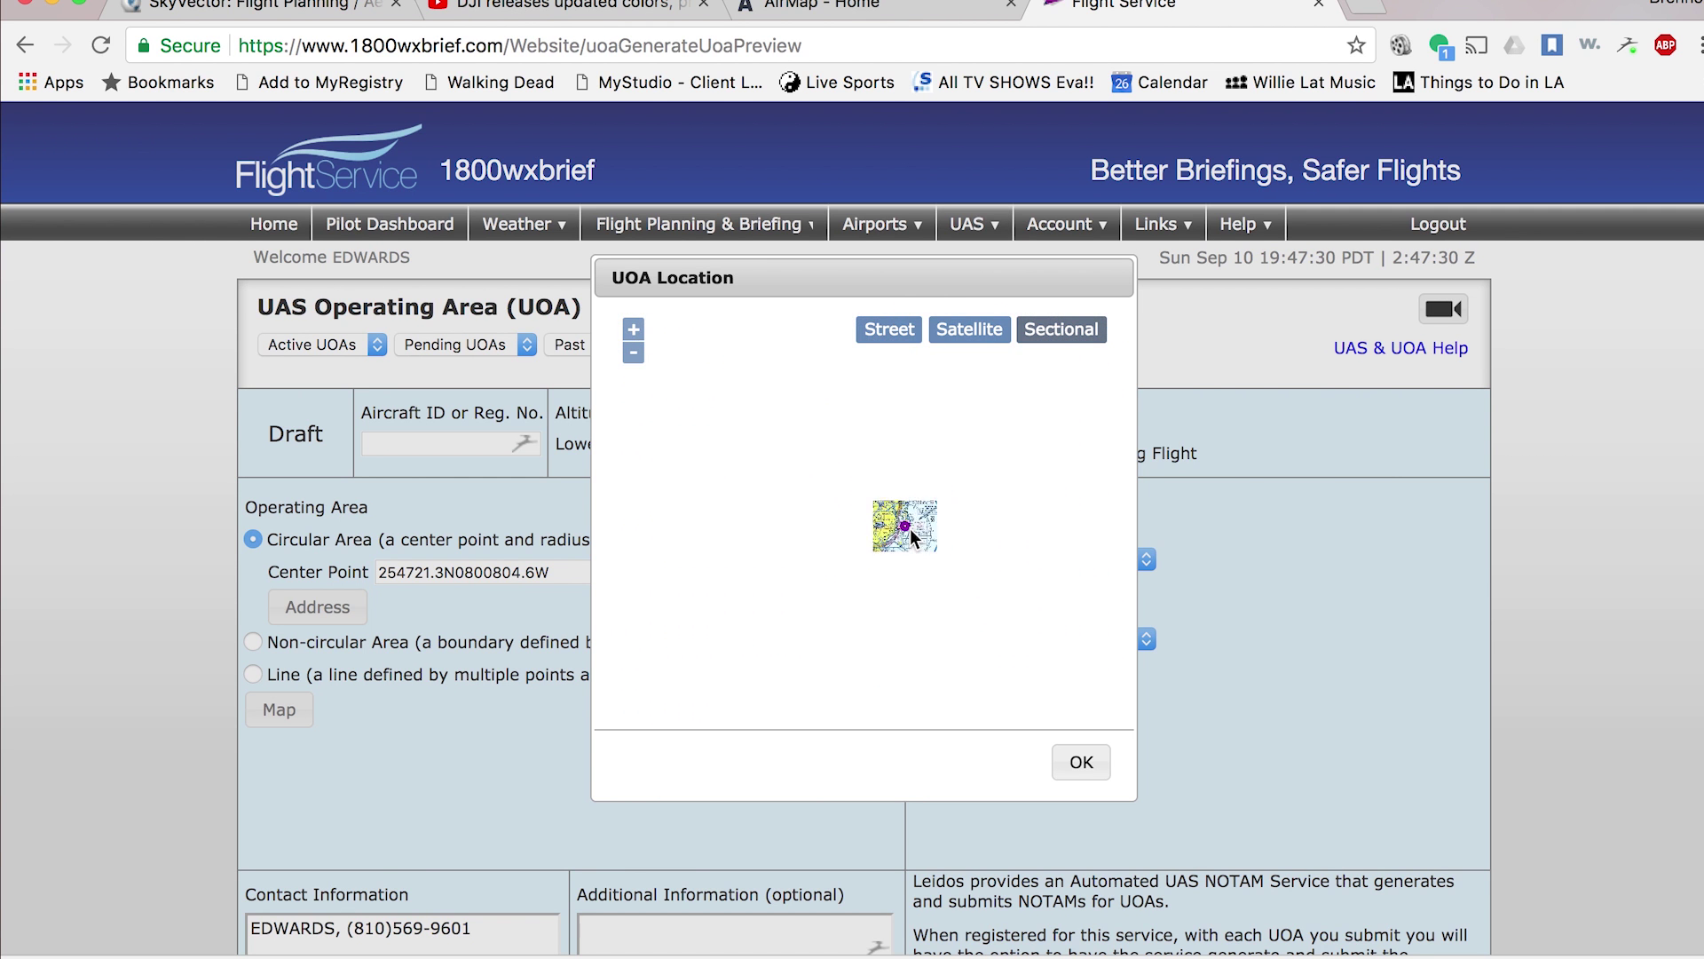
scroll(909, 529, down, 2)
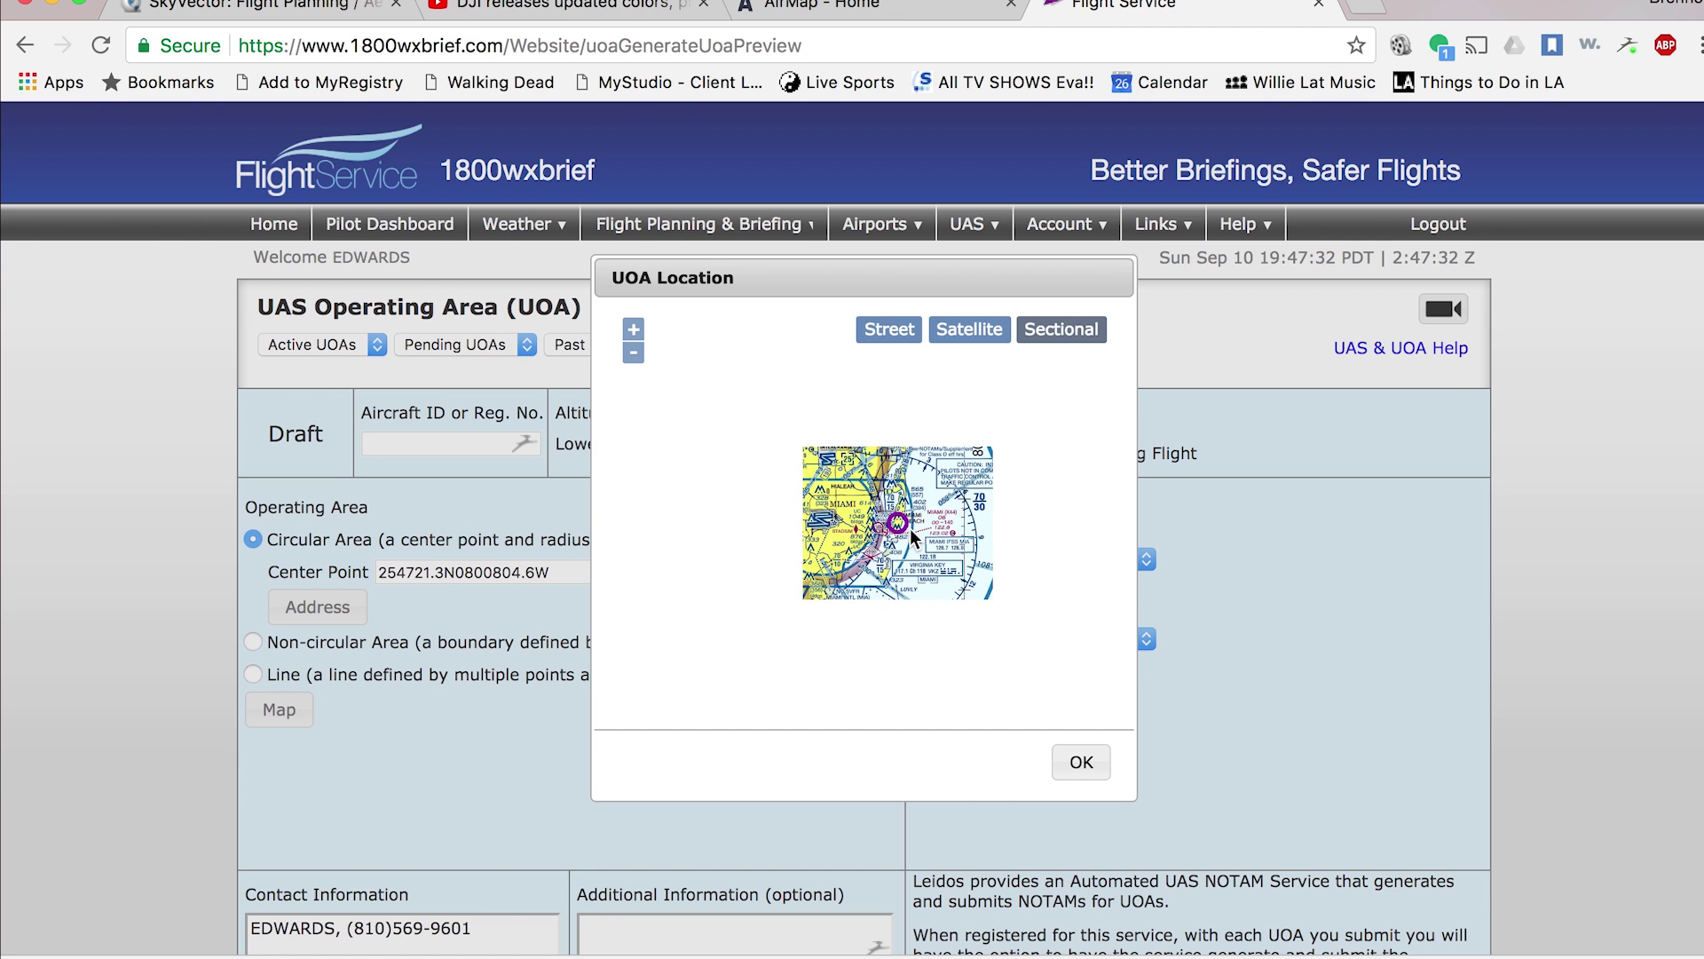
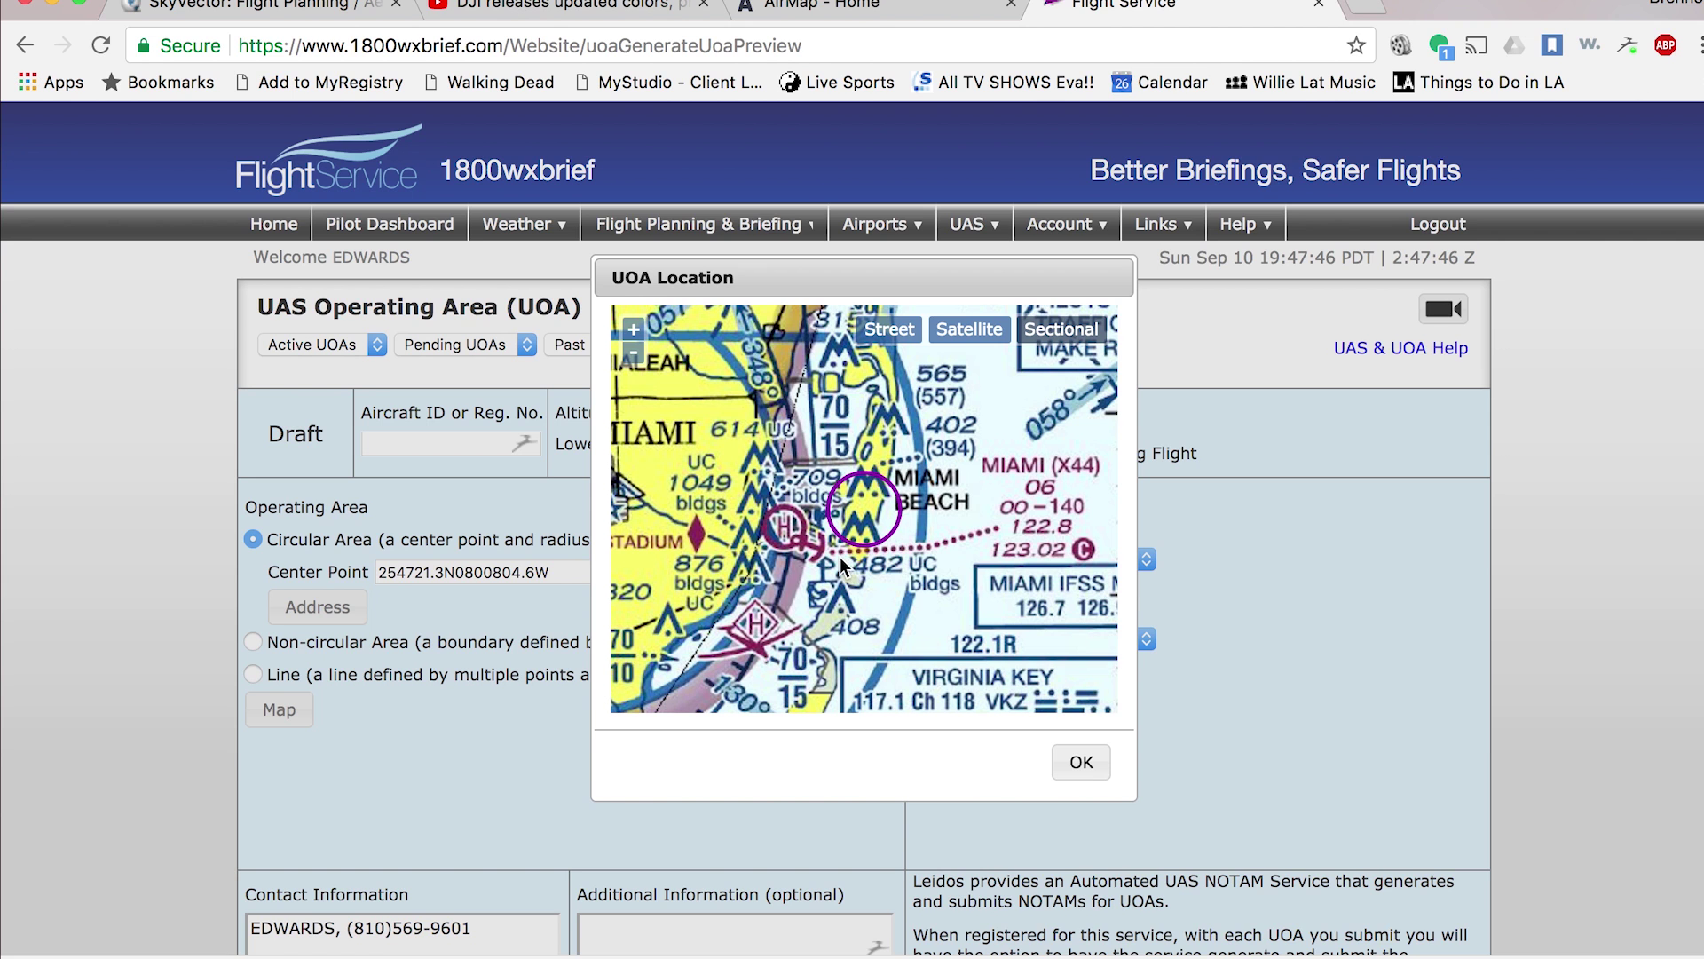
drag(892, 541, 1019, 515)
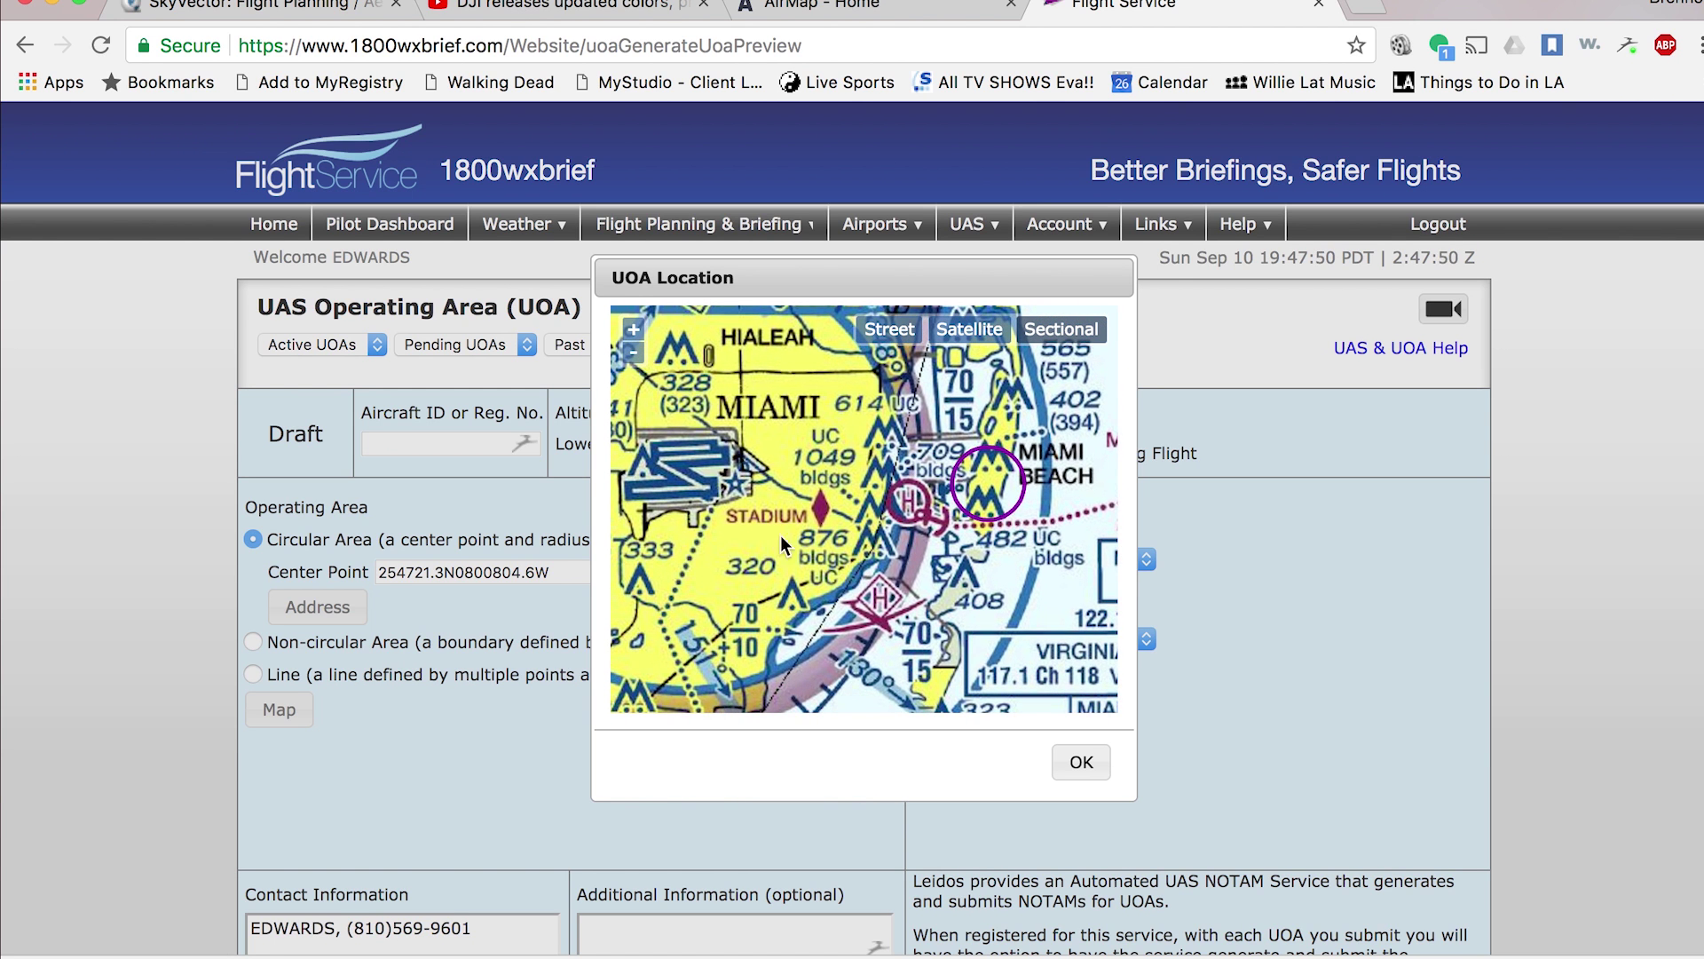
scroll(822, 535, down, 2)
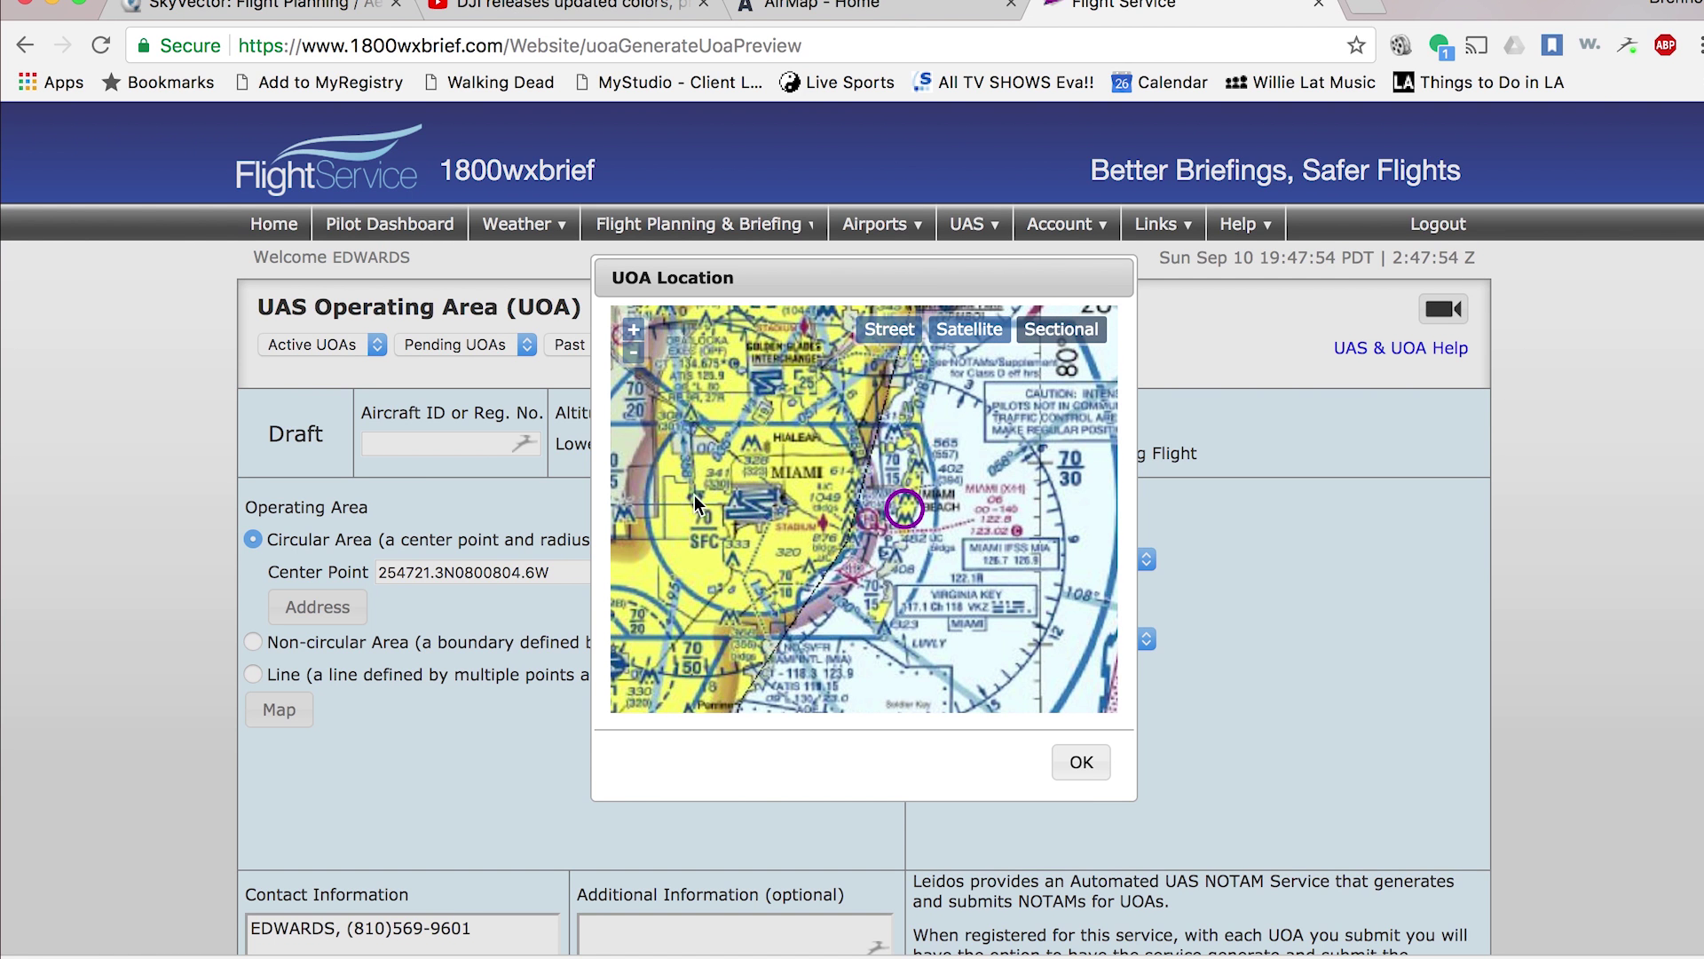
drag(900, 568, 874, 561)
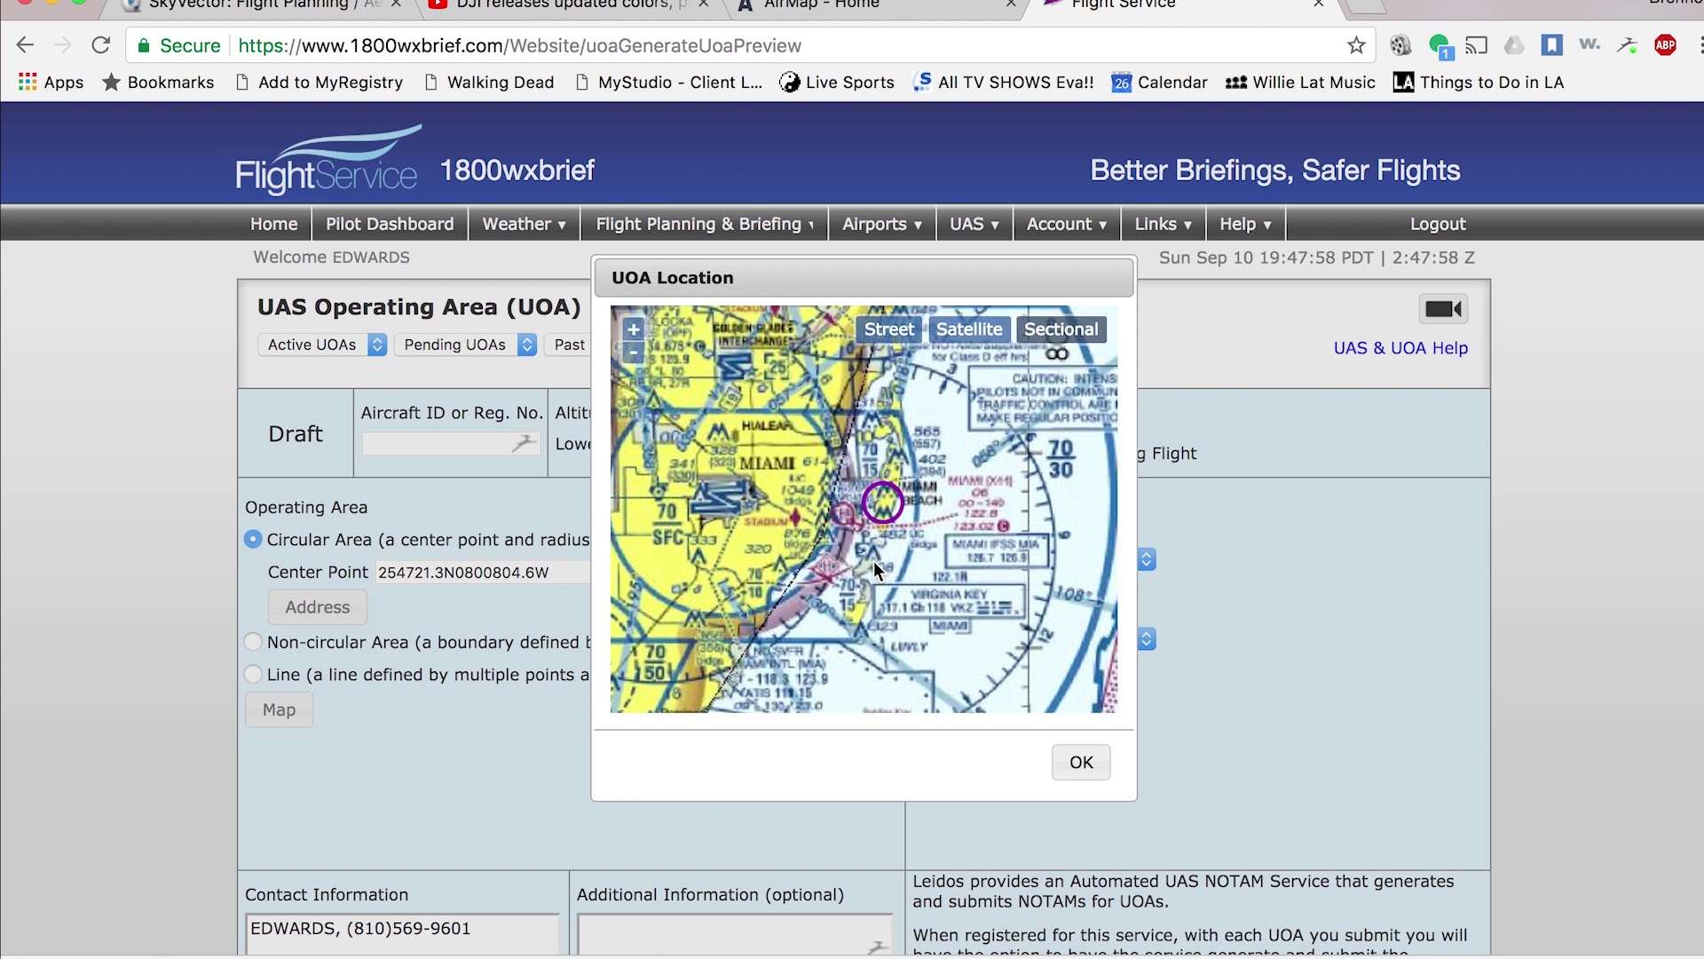
scroll(874, 561, up, 1)
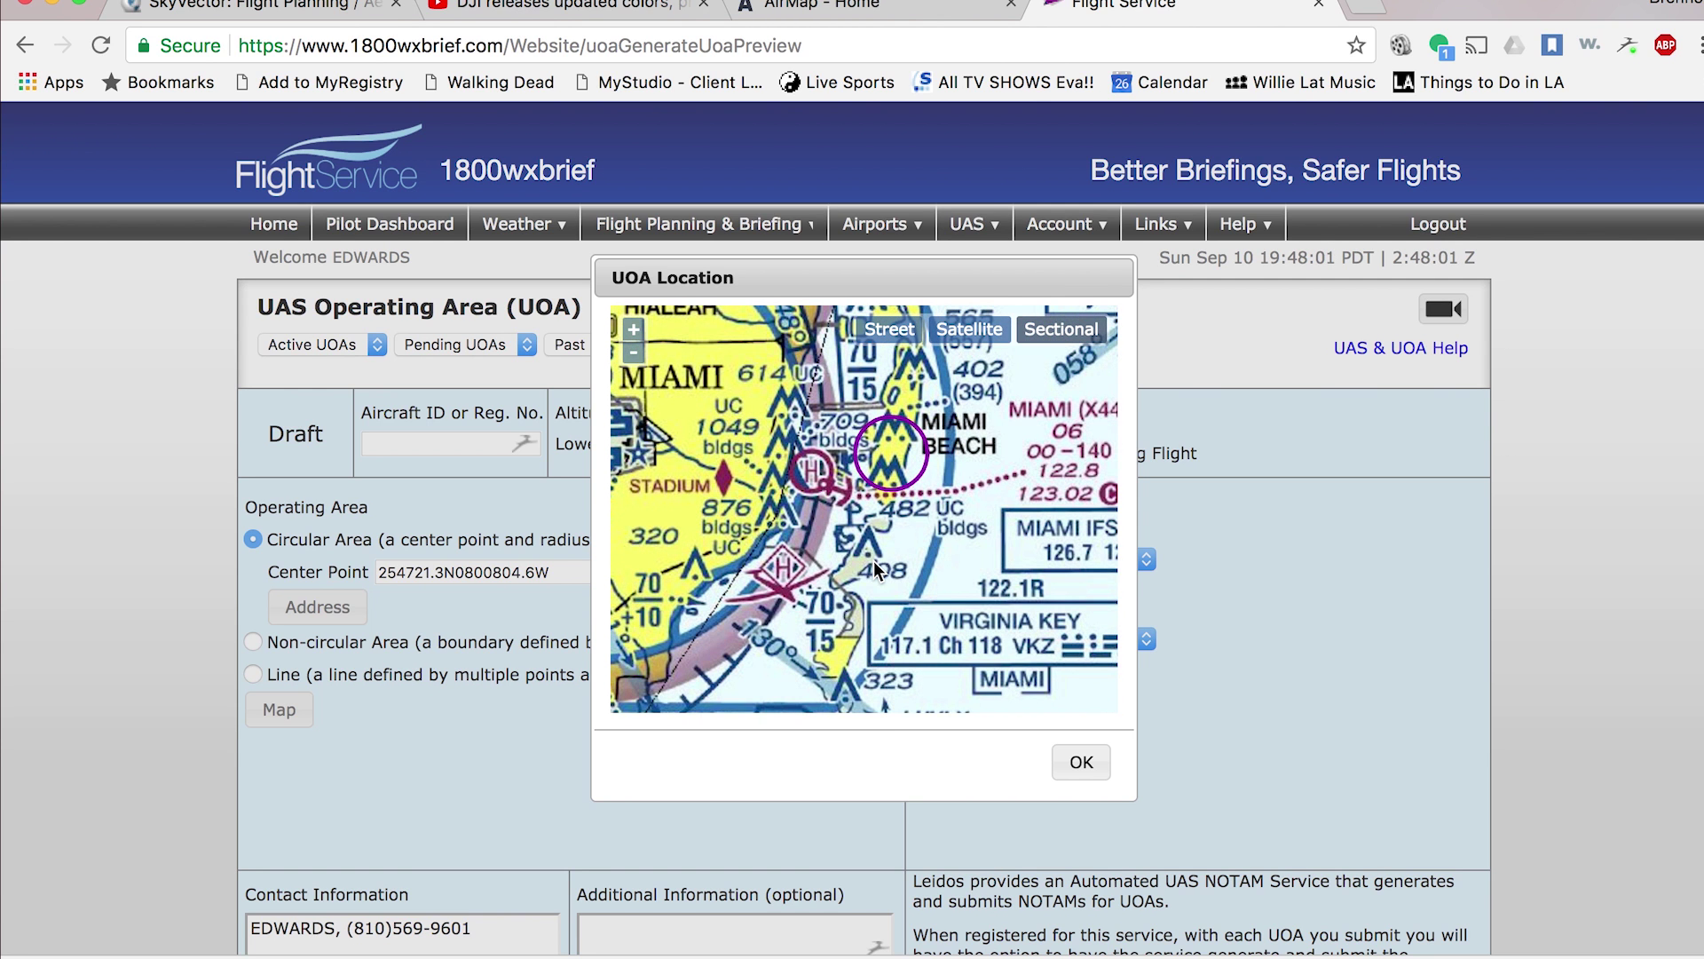
drag(785, 546, 897, 538)
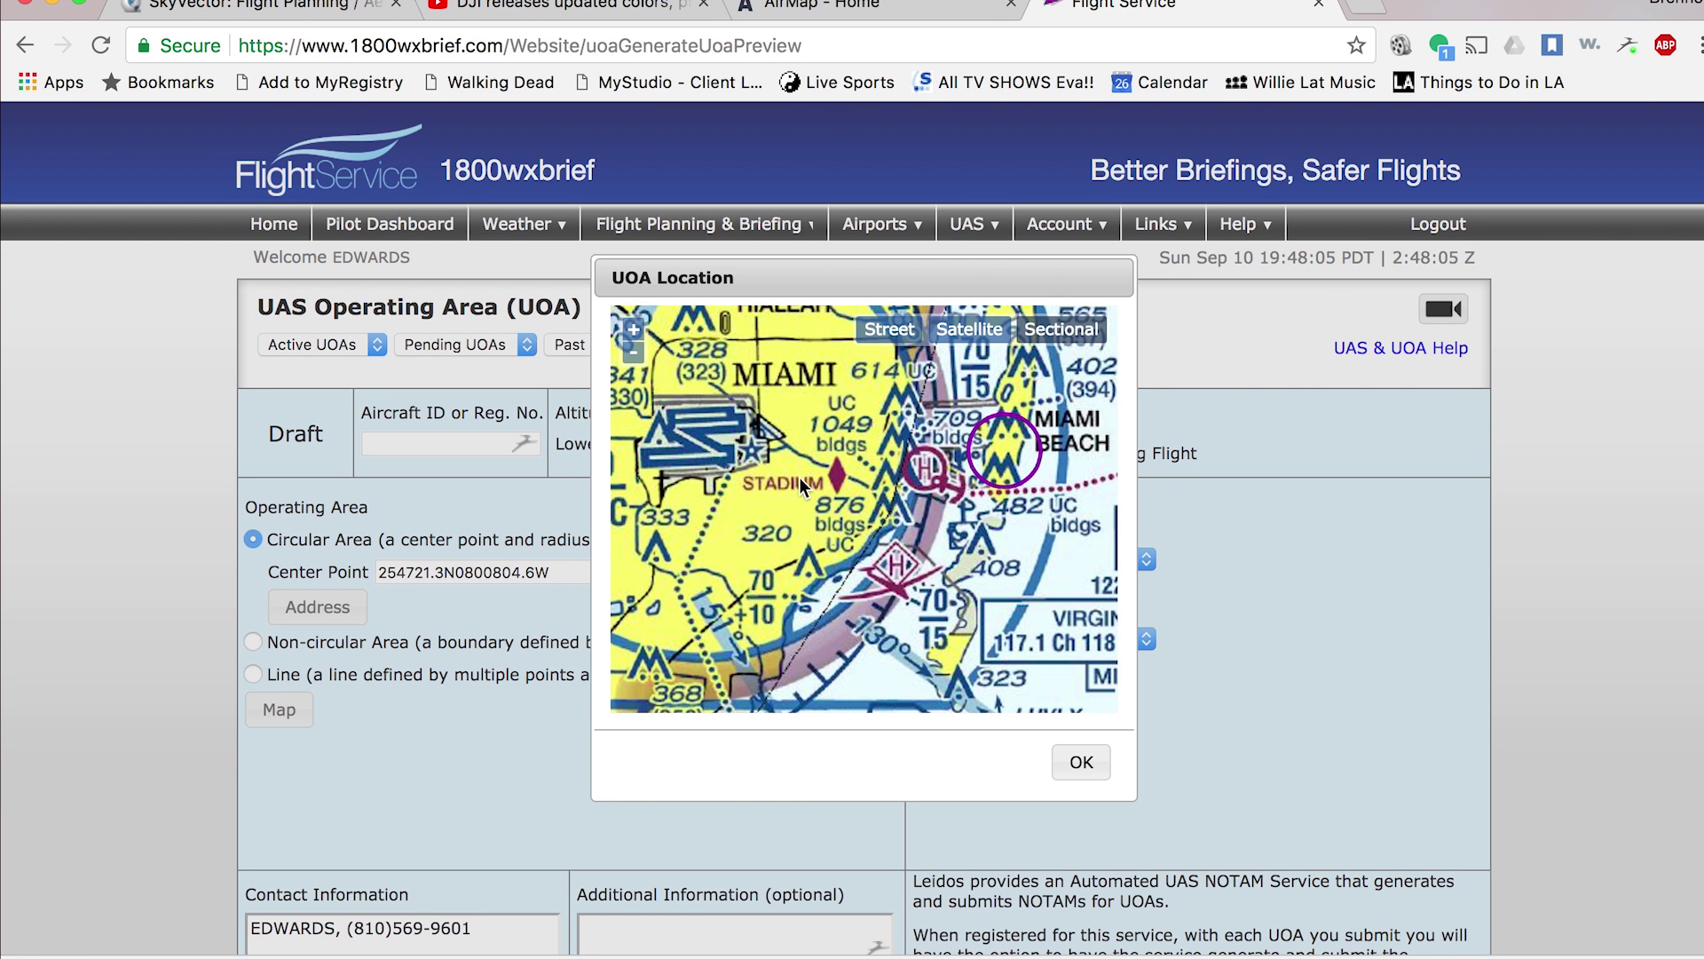
drag(772, 502, 899, 504)
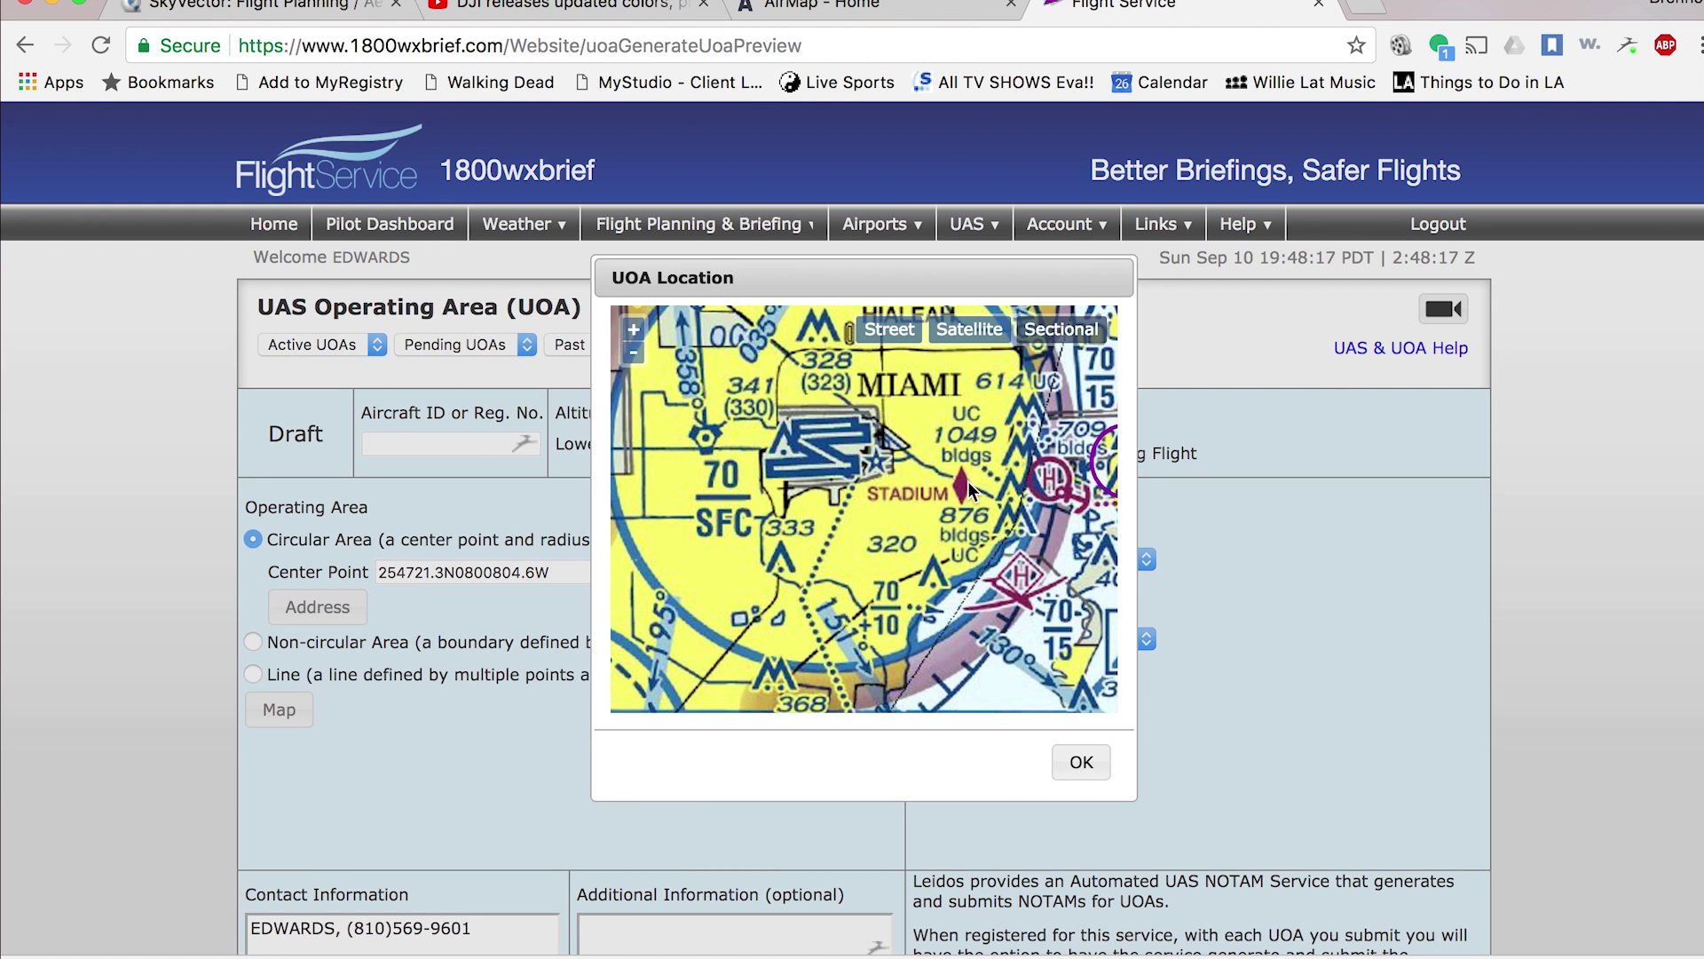
drag(968, 481, 886, 483)
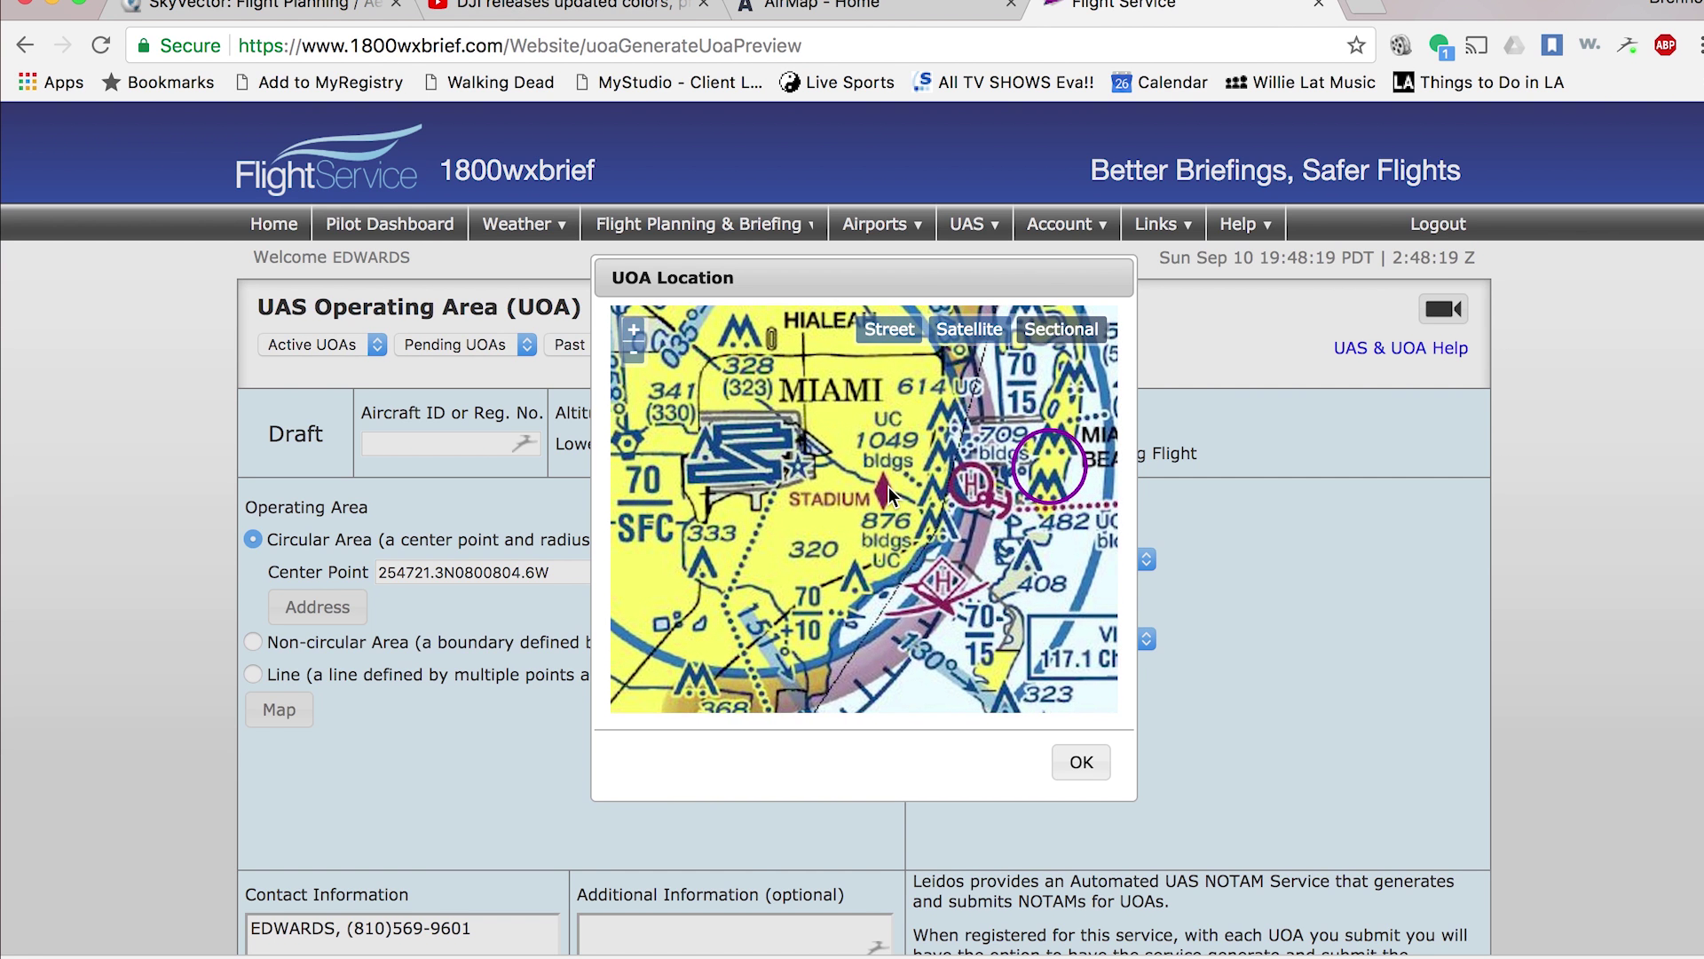
mouse_move(889, 486)
mouse_down()
mouse_move(856, 508)
mouse_move(756, 497)
mouse_up()
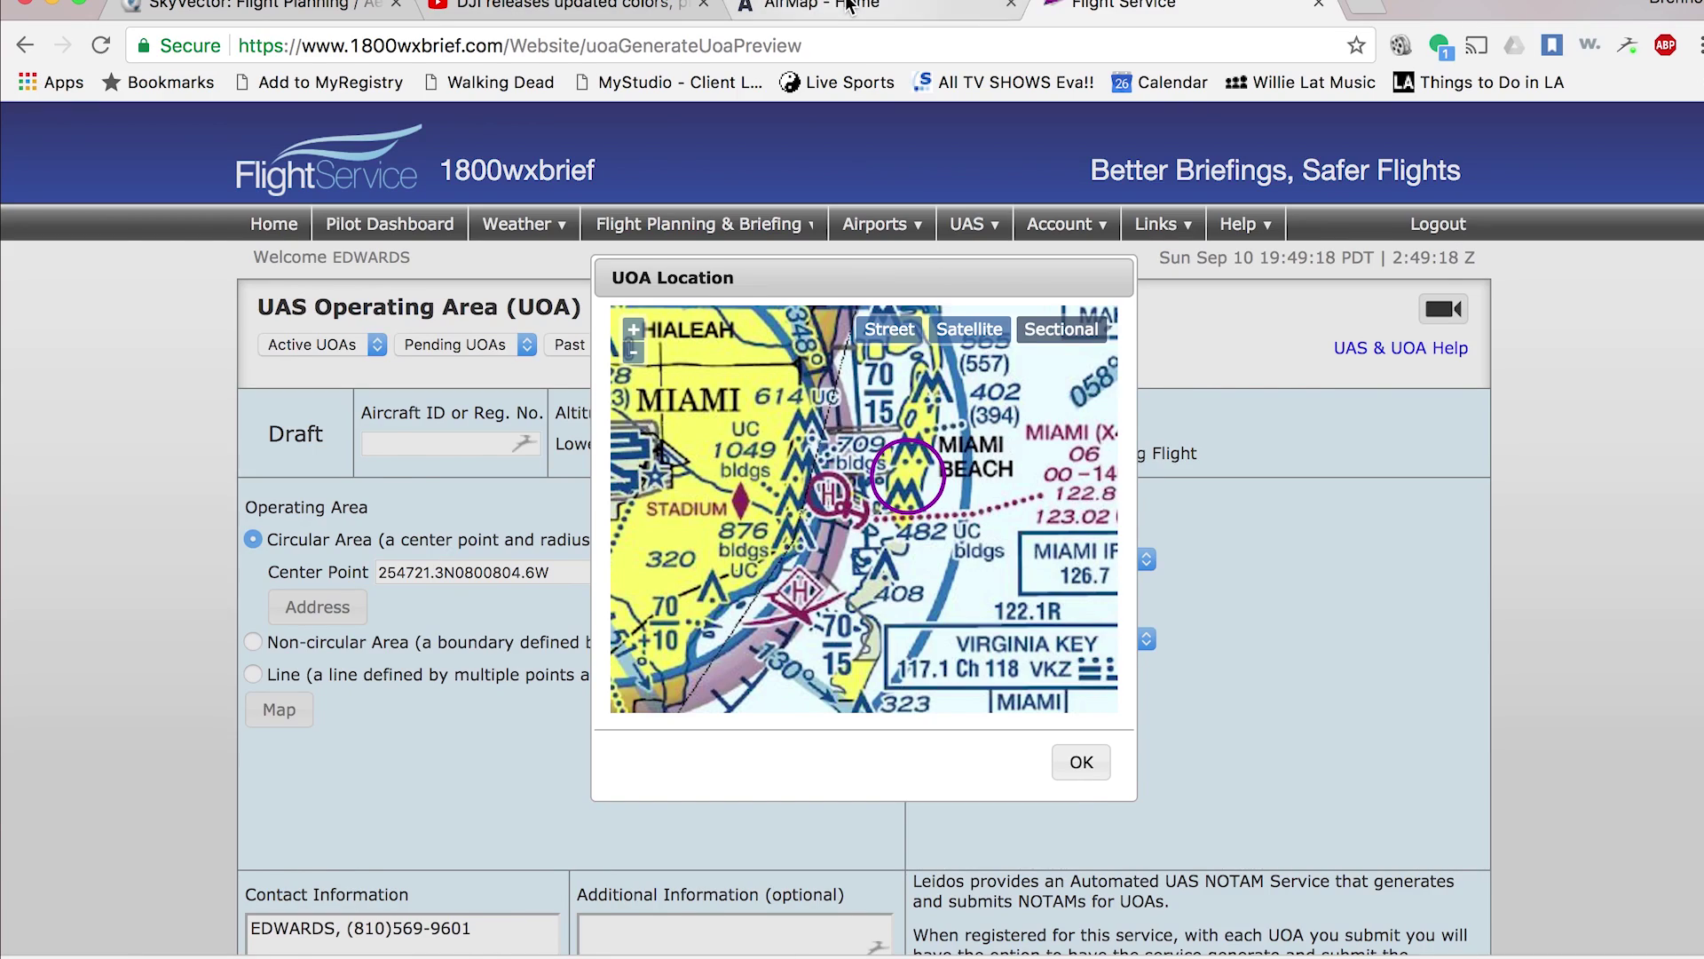
- Switch from Flight Service to the AirMap map of North Hollywood
click(848, 5)
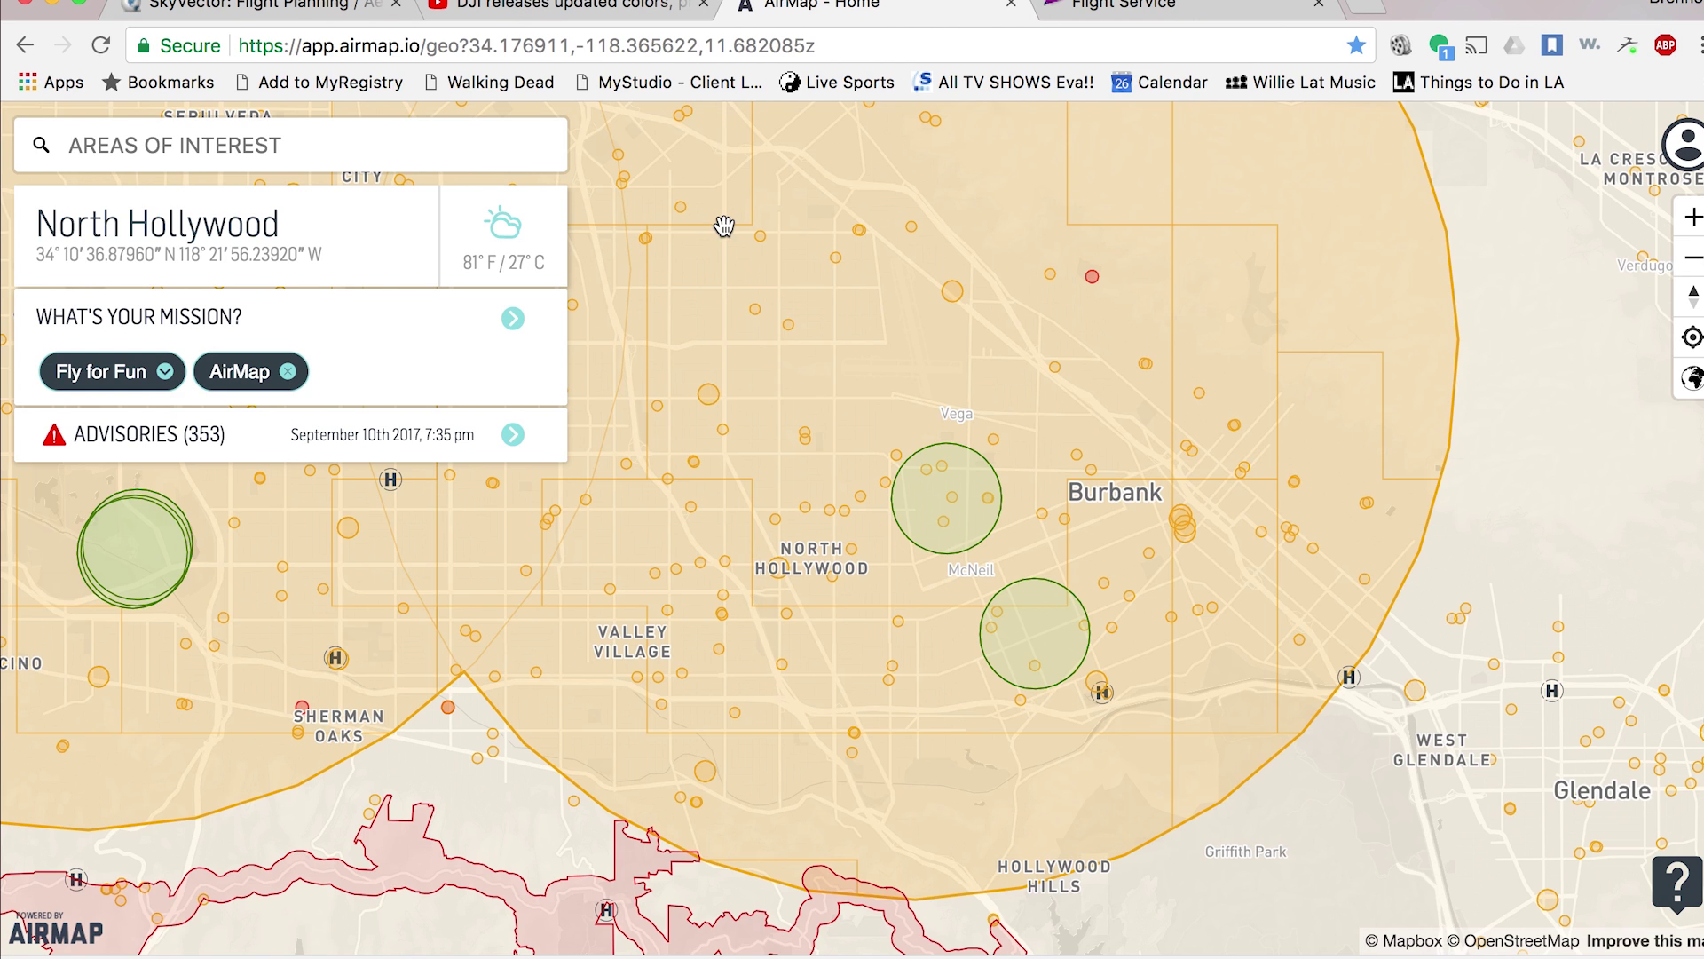
click(282, 149)
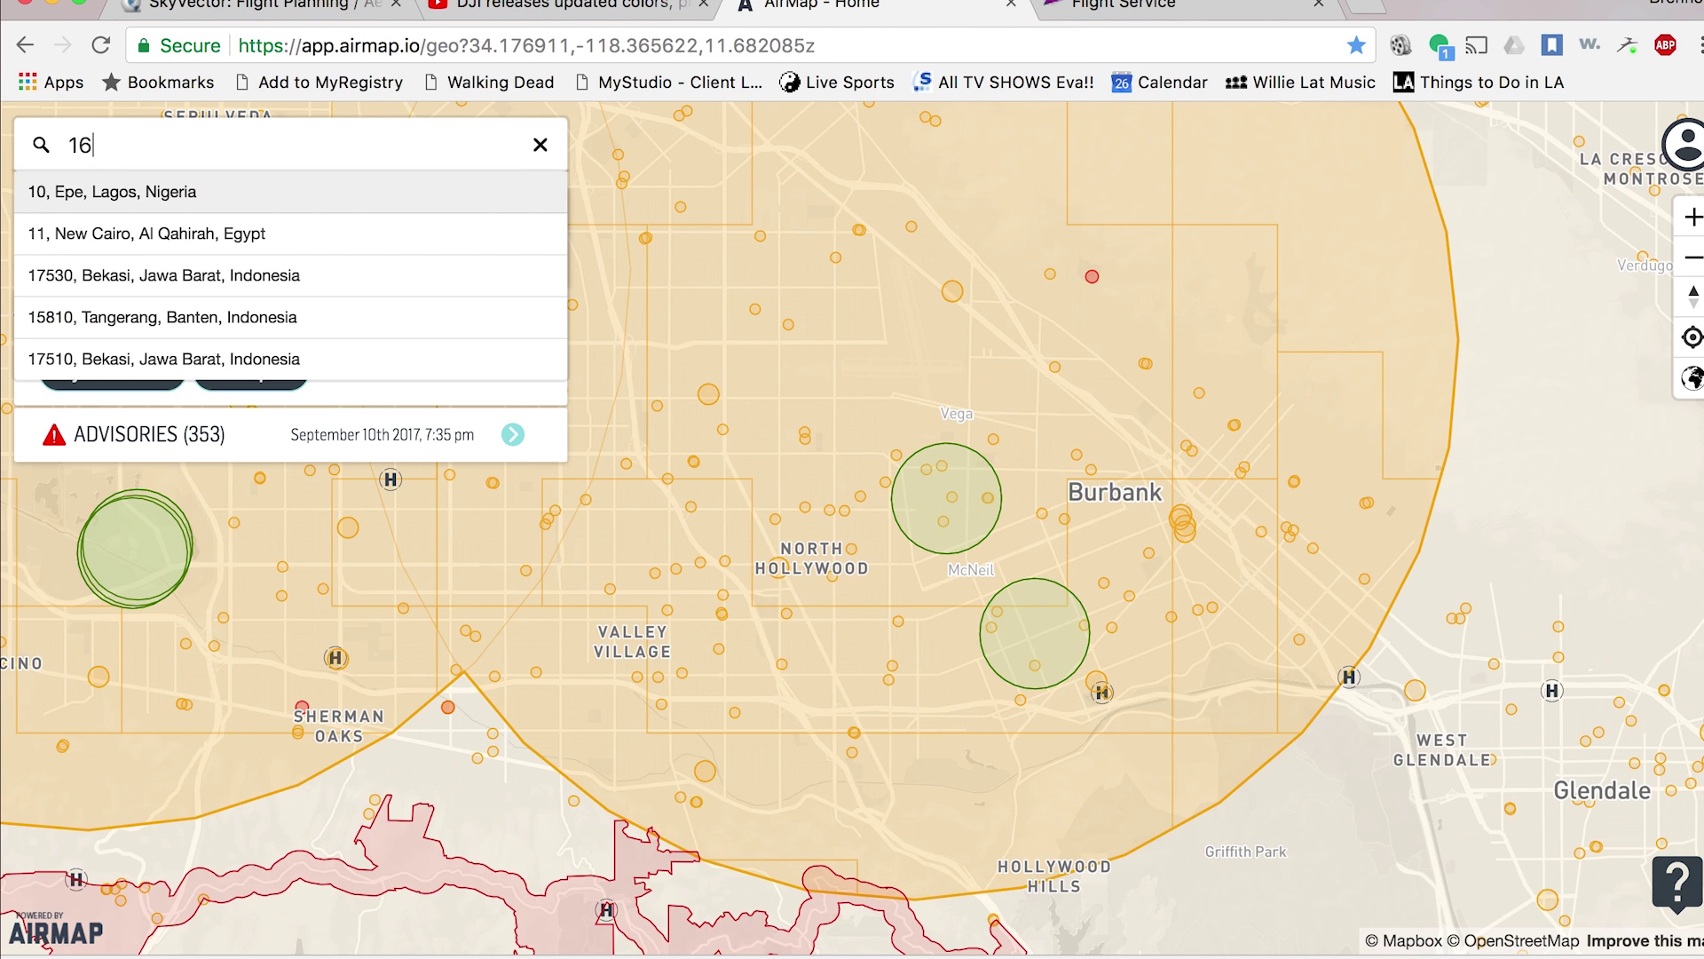
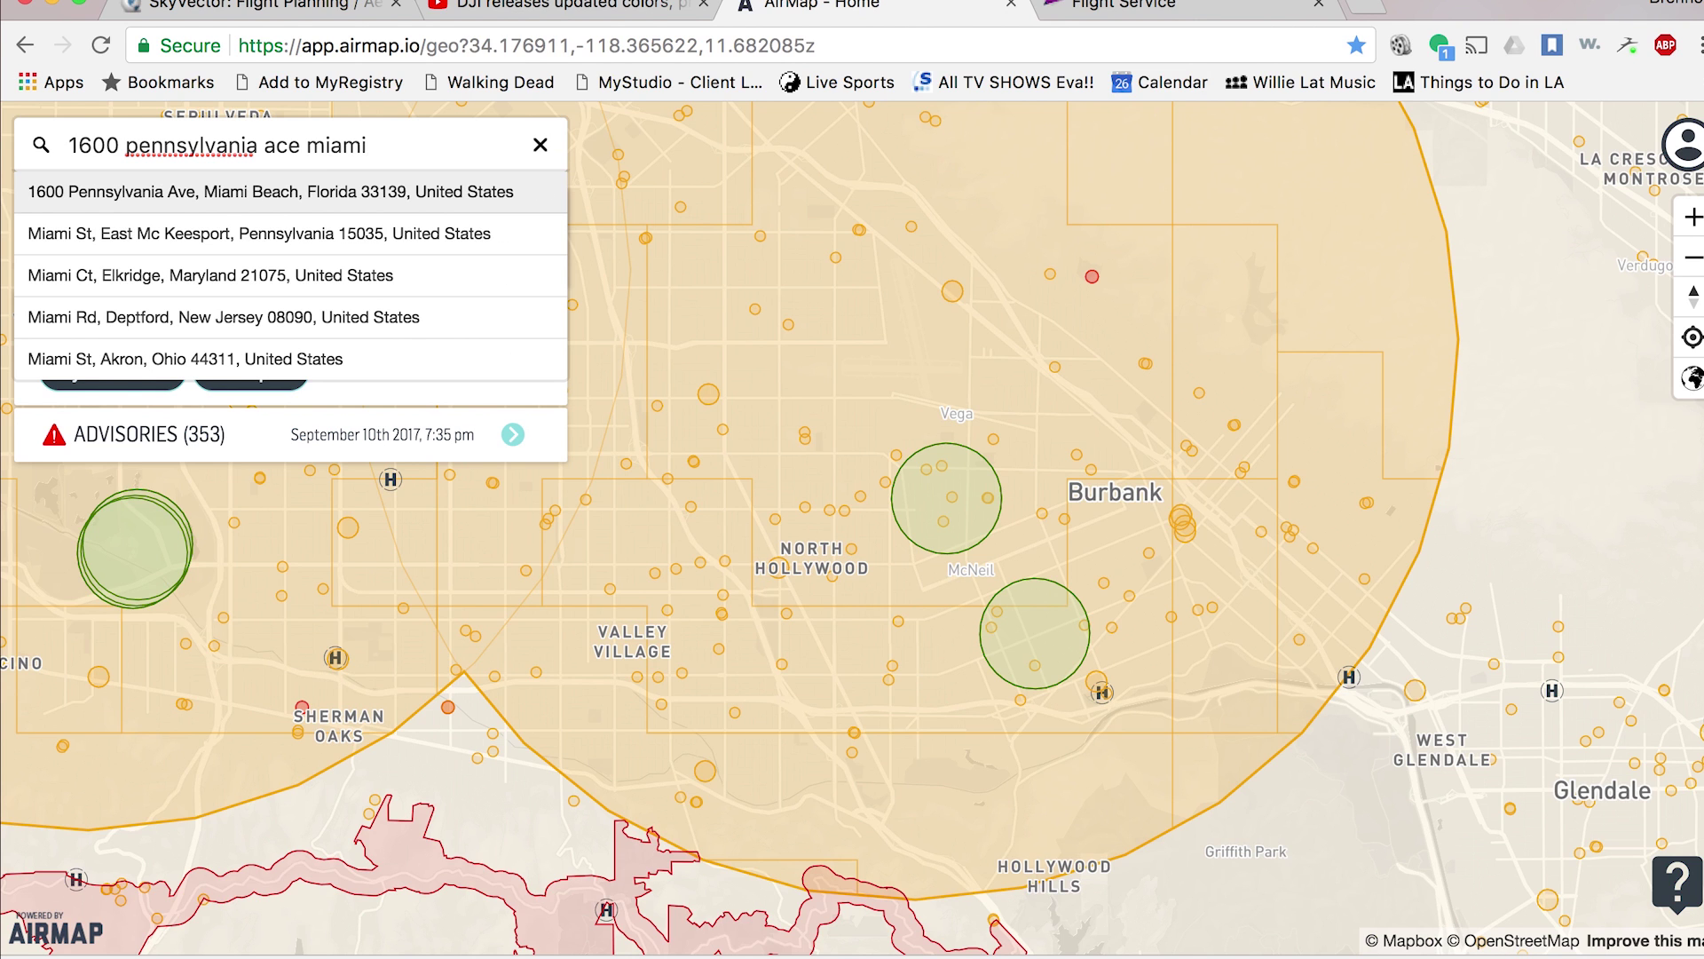
click(218, 204)
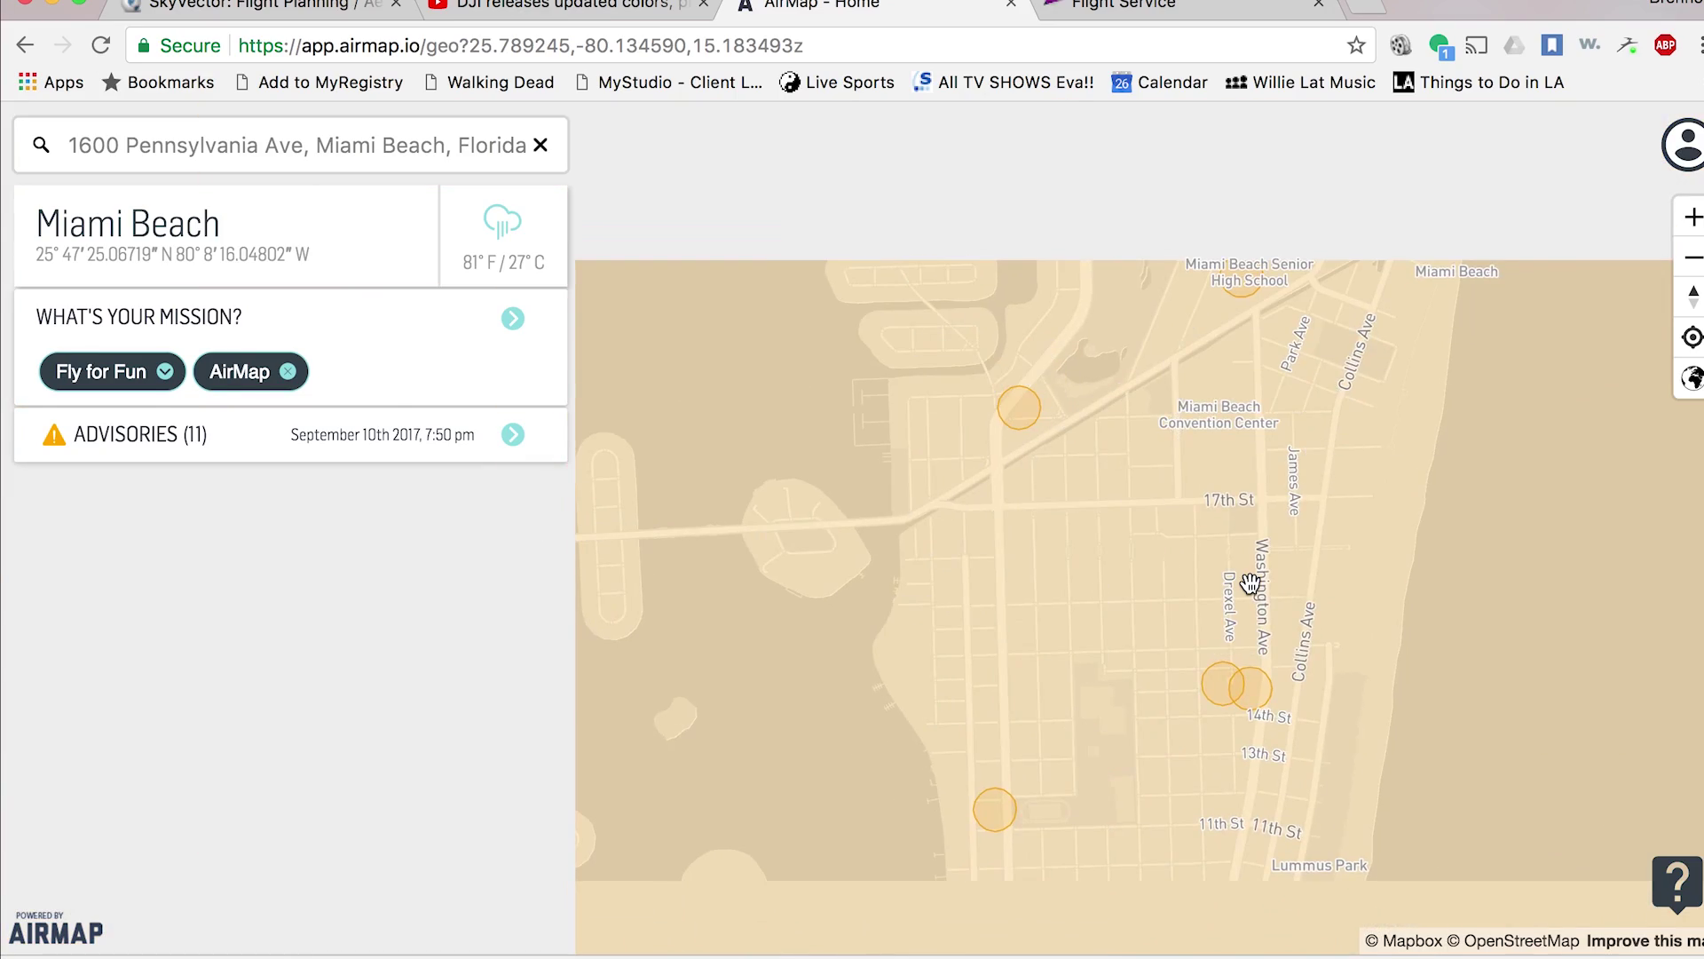
- Zoom out to Miami and show the Miami airport zone advisory covering Miami Beach
scroll(1250, 582, down, 5)
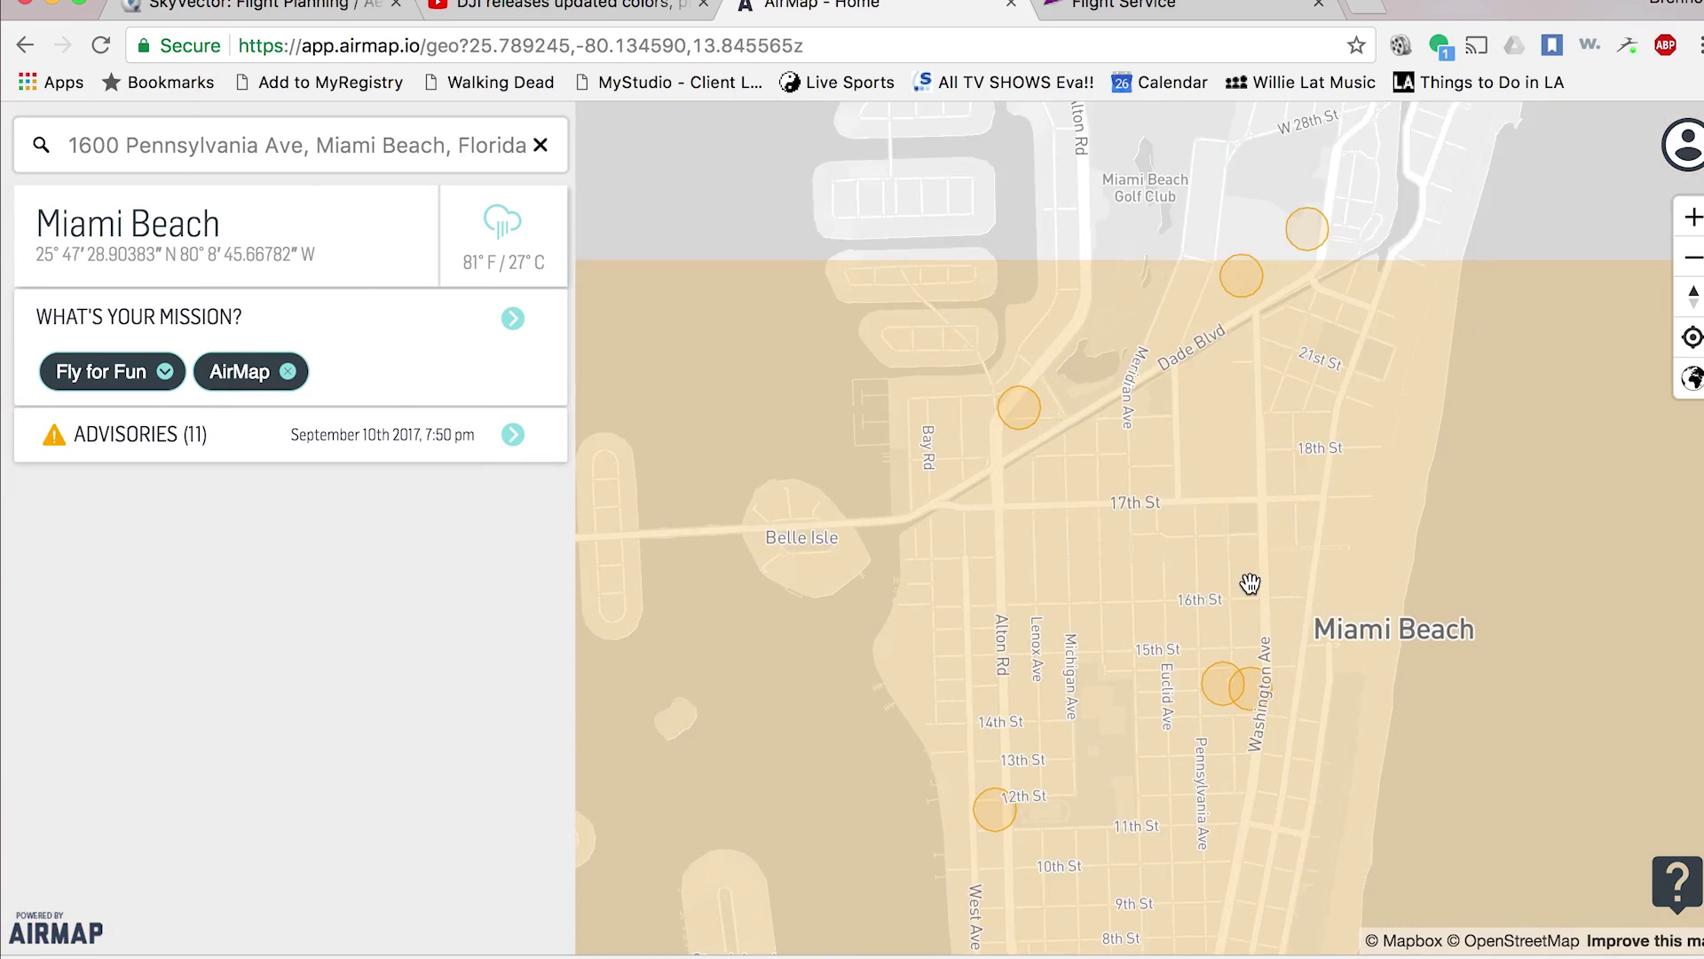
scroll(1249, 582, down, 3)
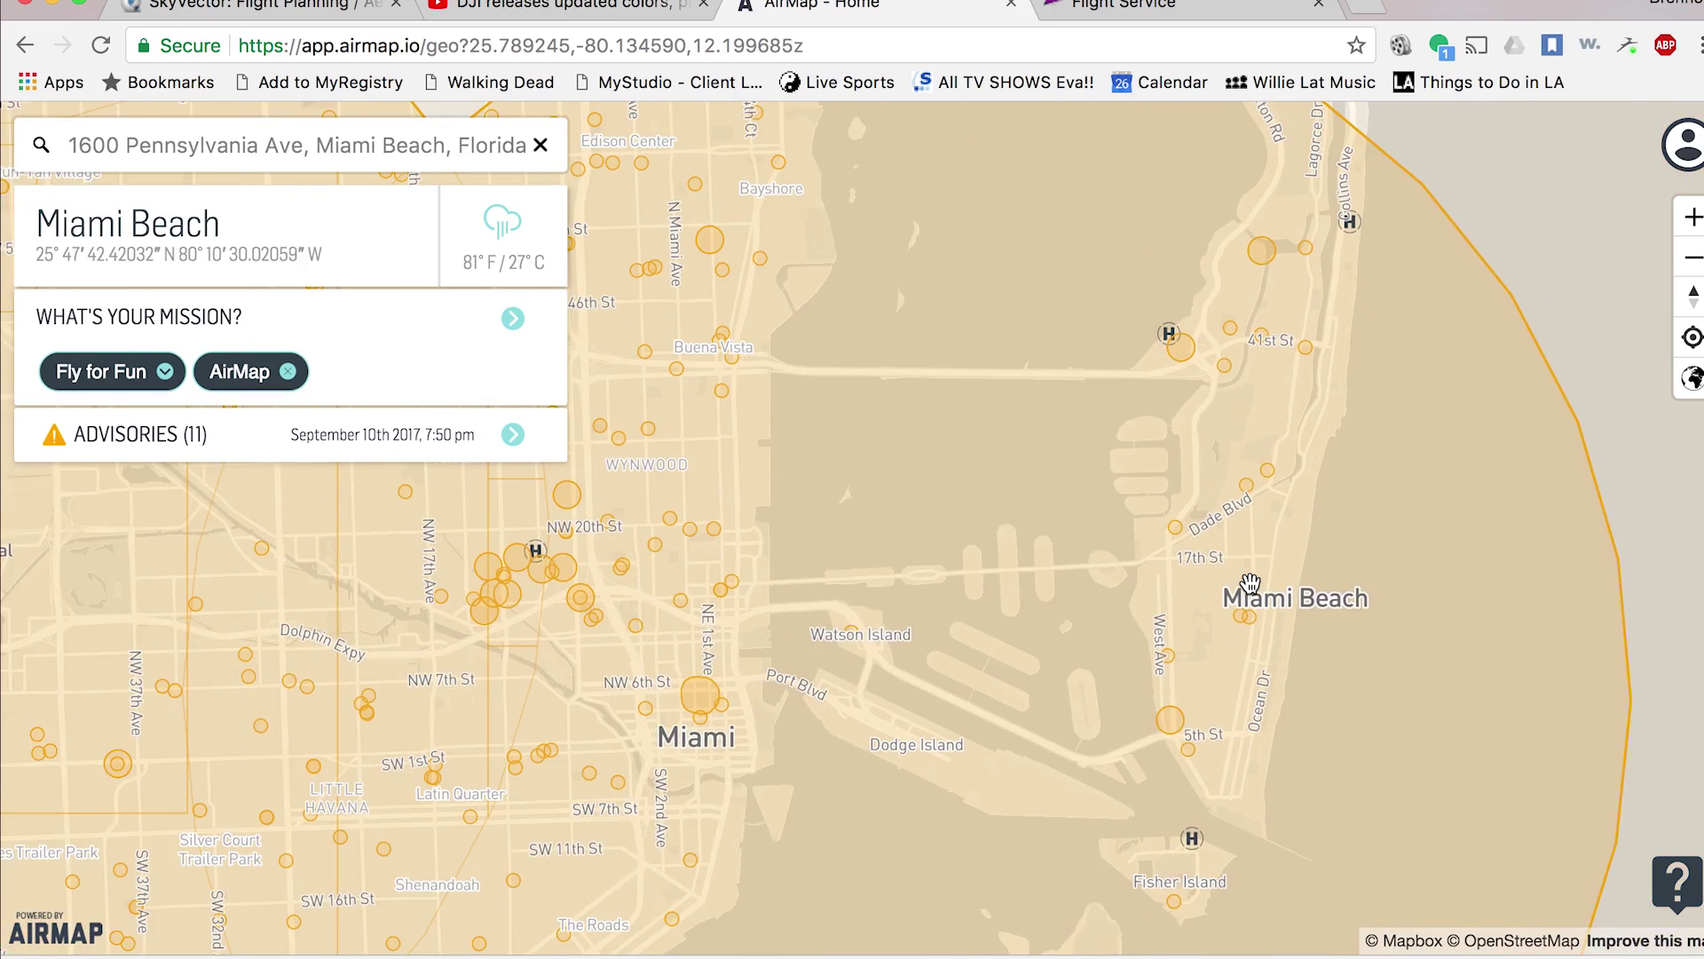
drag(1152, 537, 1061, 527)
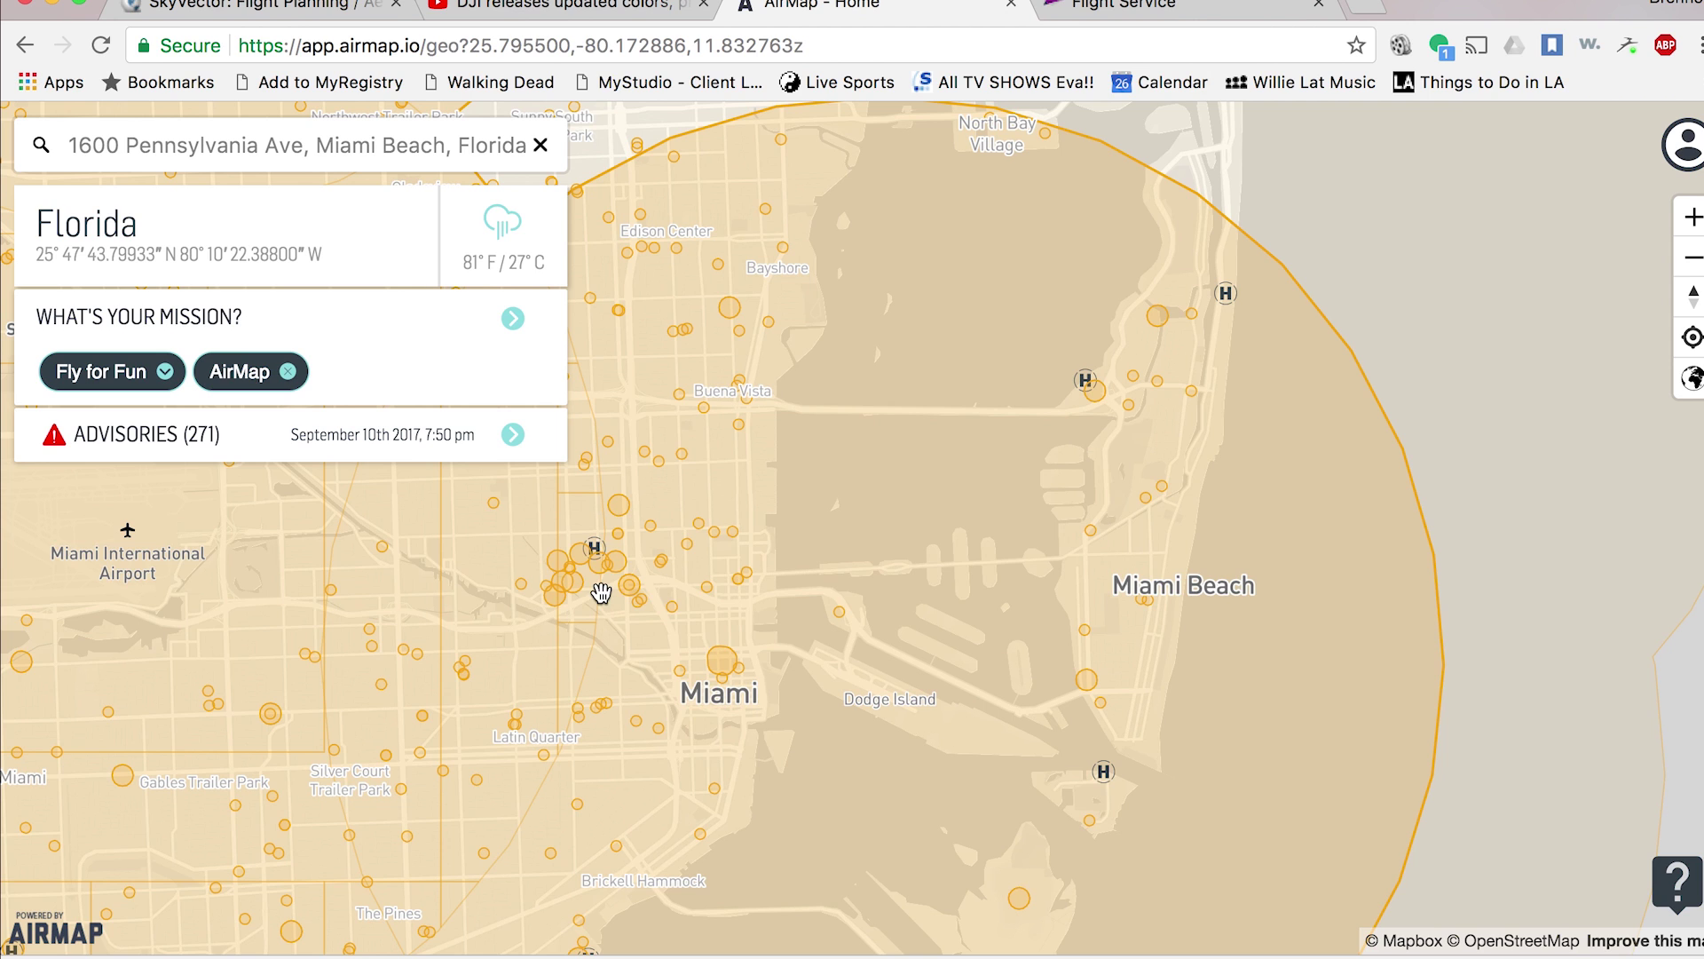
click(773, 530)
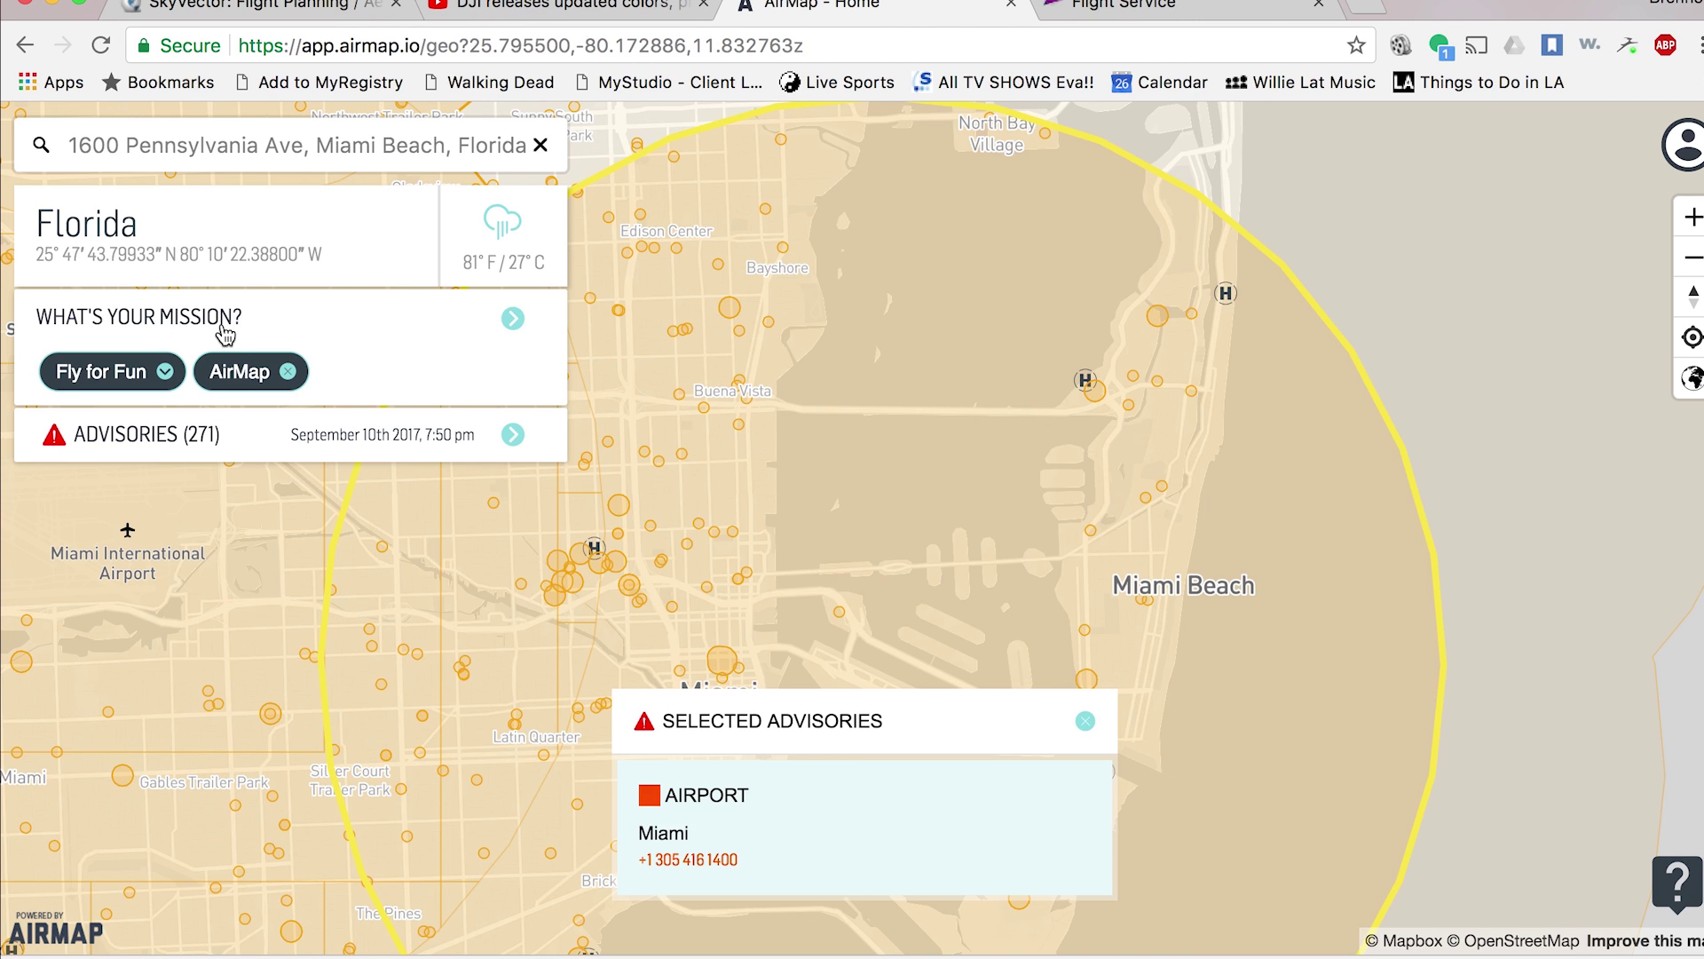
click(173, 371)
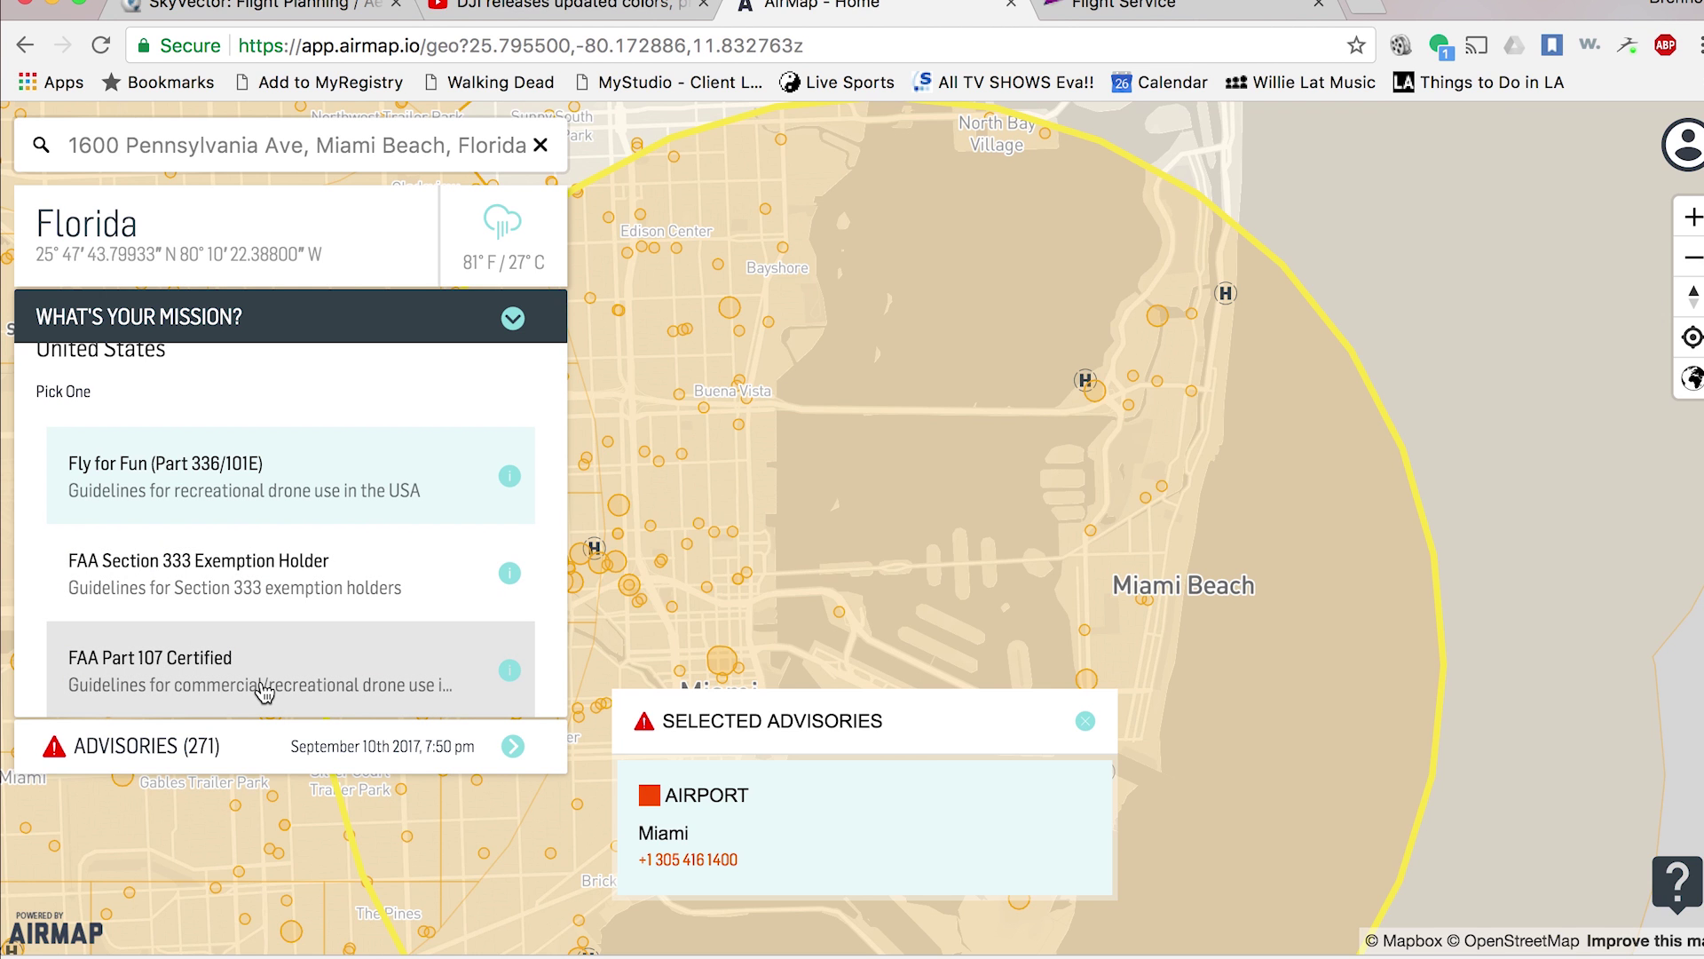
- Use FAA Part 107 Certified mission rules, cutting advisories to 207, and recenter on Miami Beach
click(263, 691)
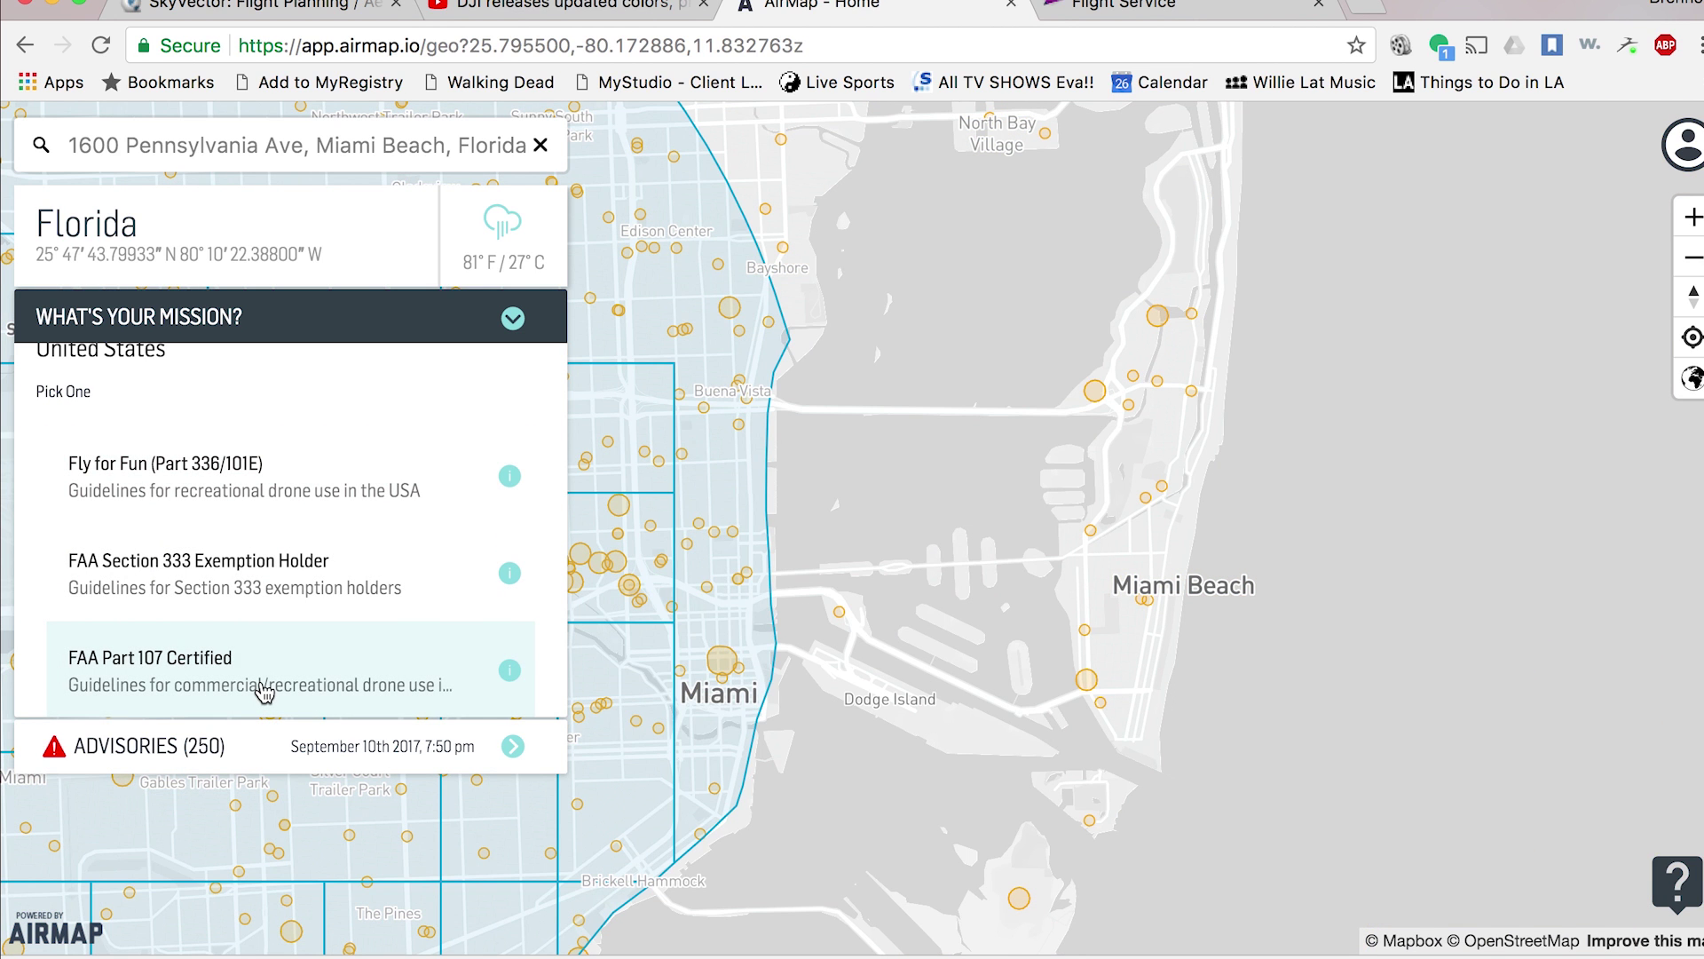
click(512, 319)
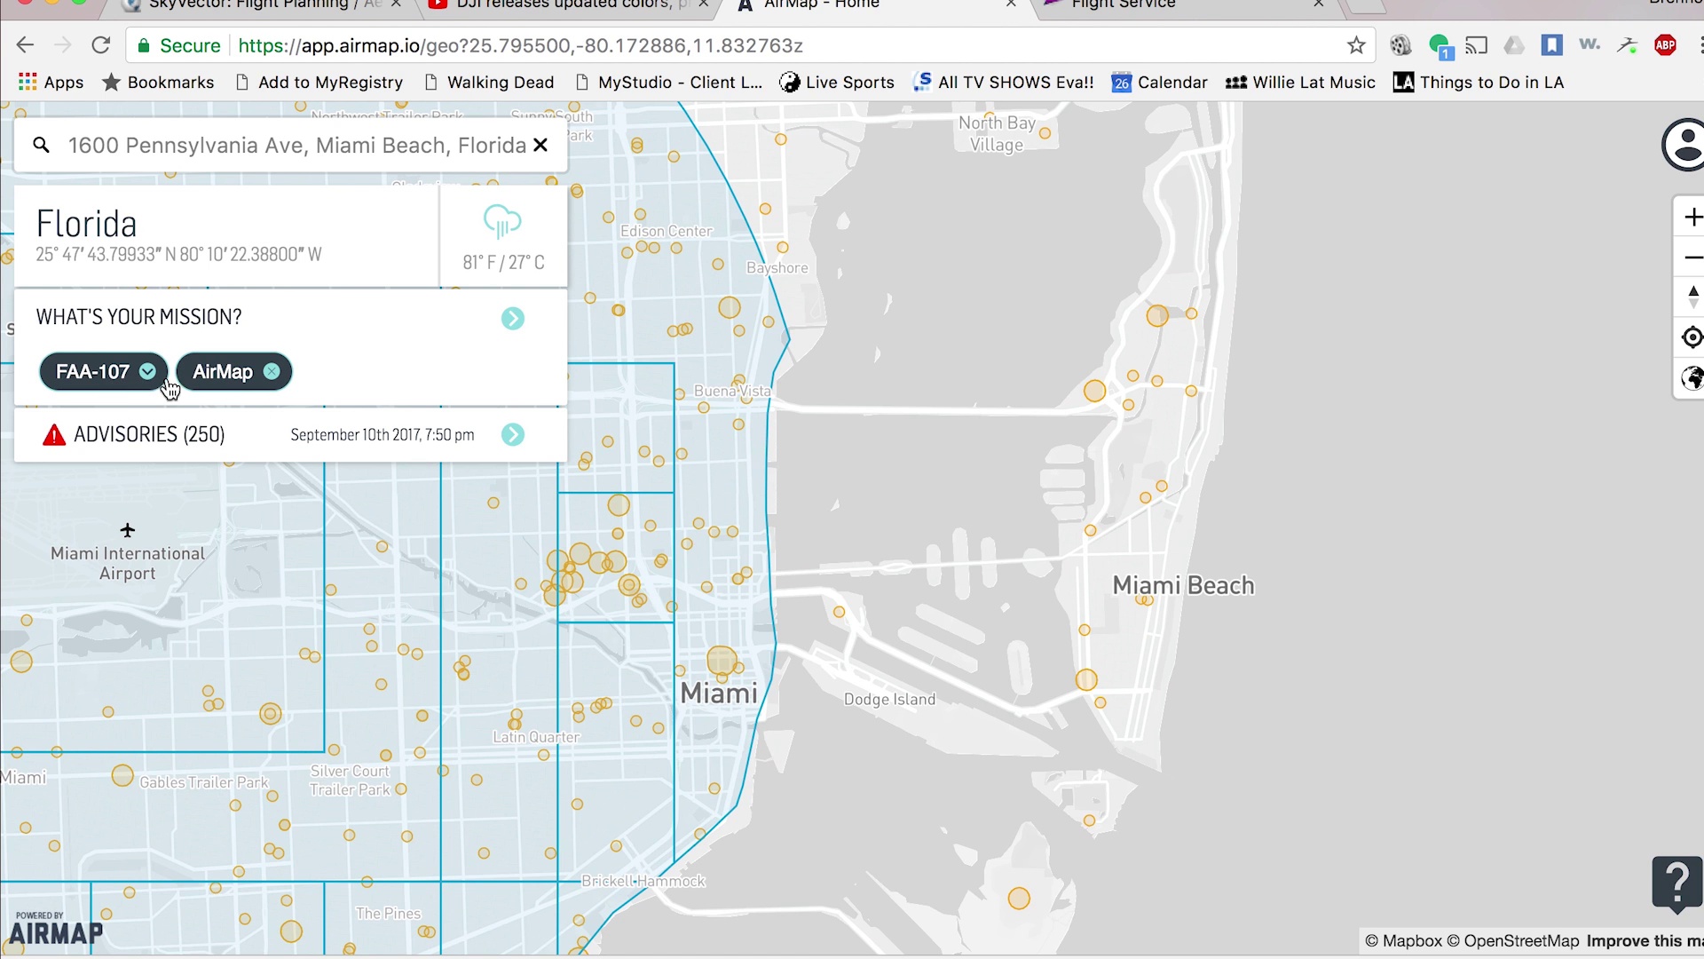
drag(965, 526, 794, 472)
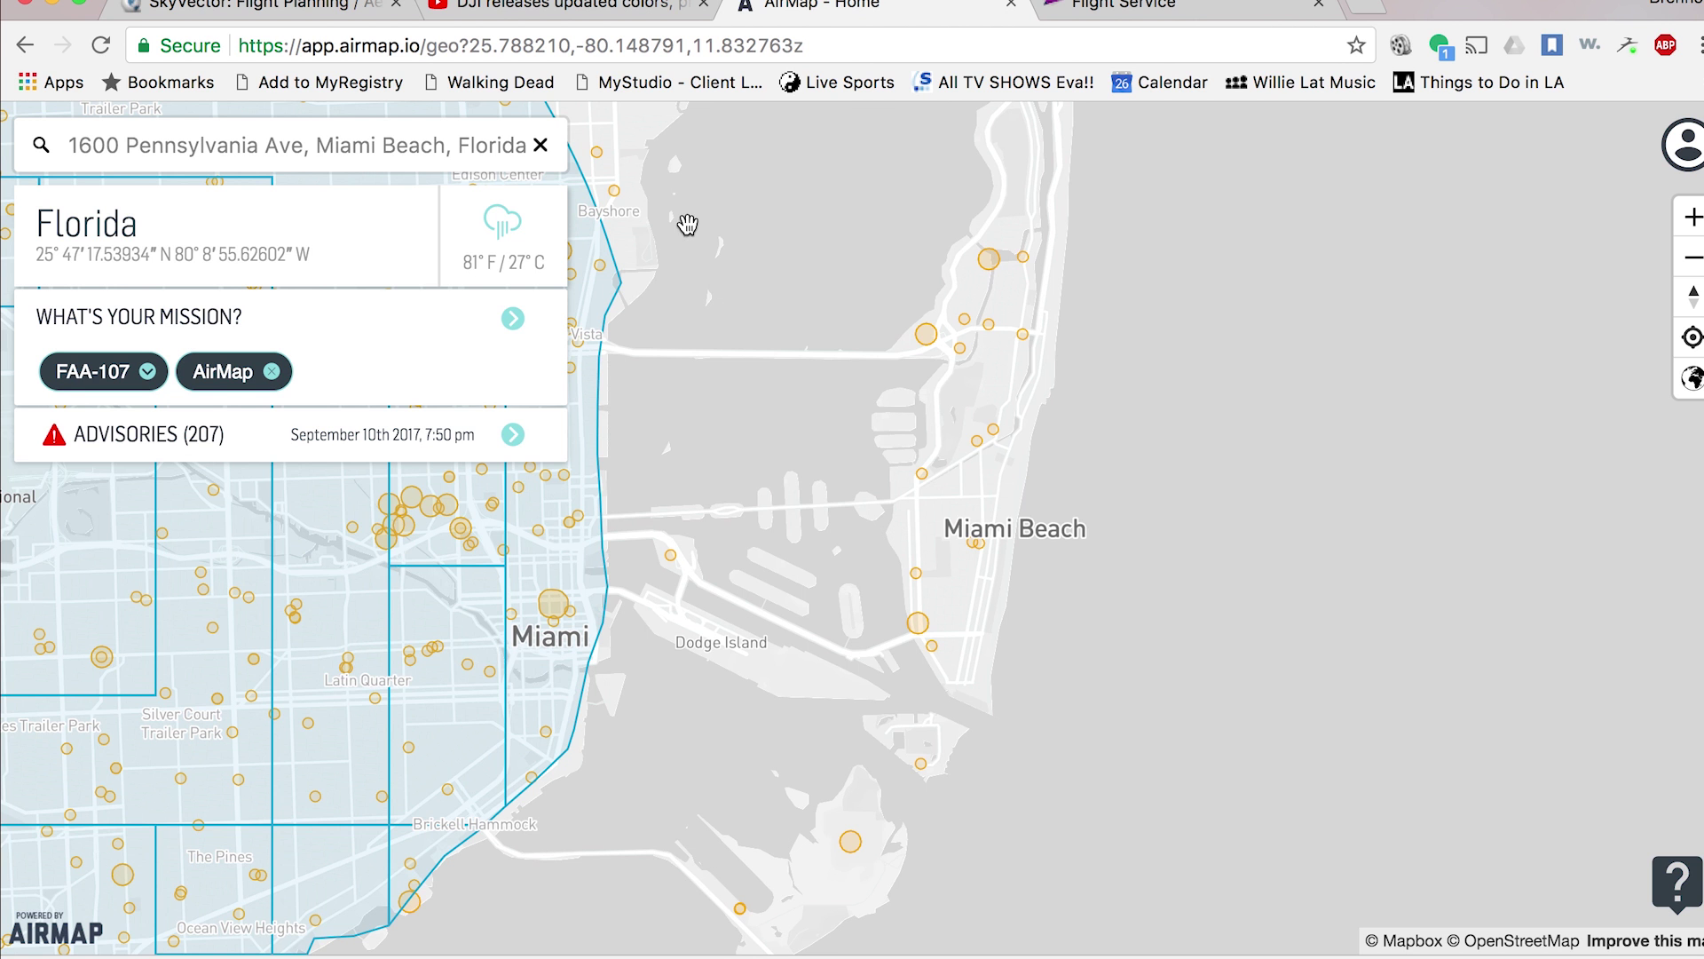
click(357, 147)
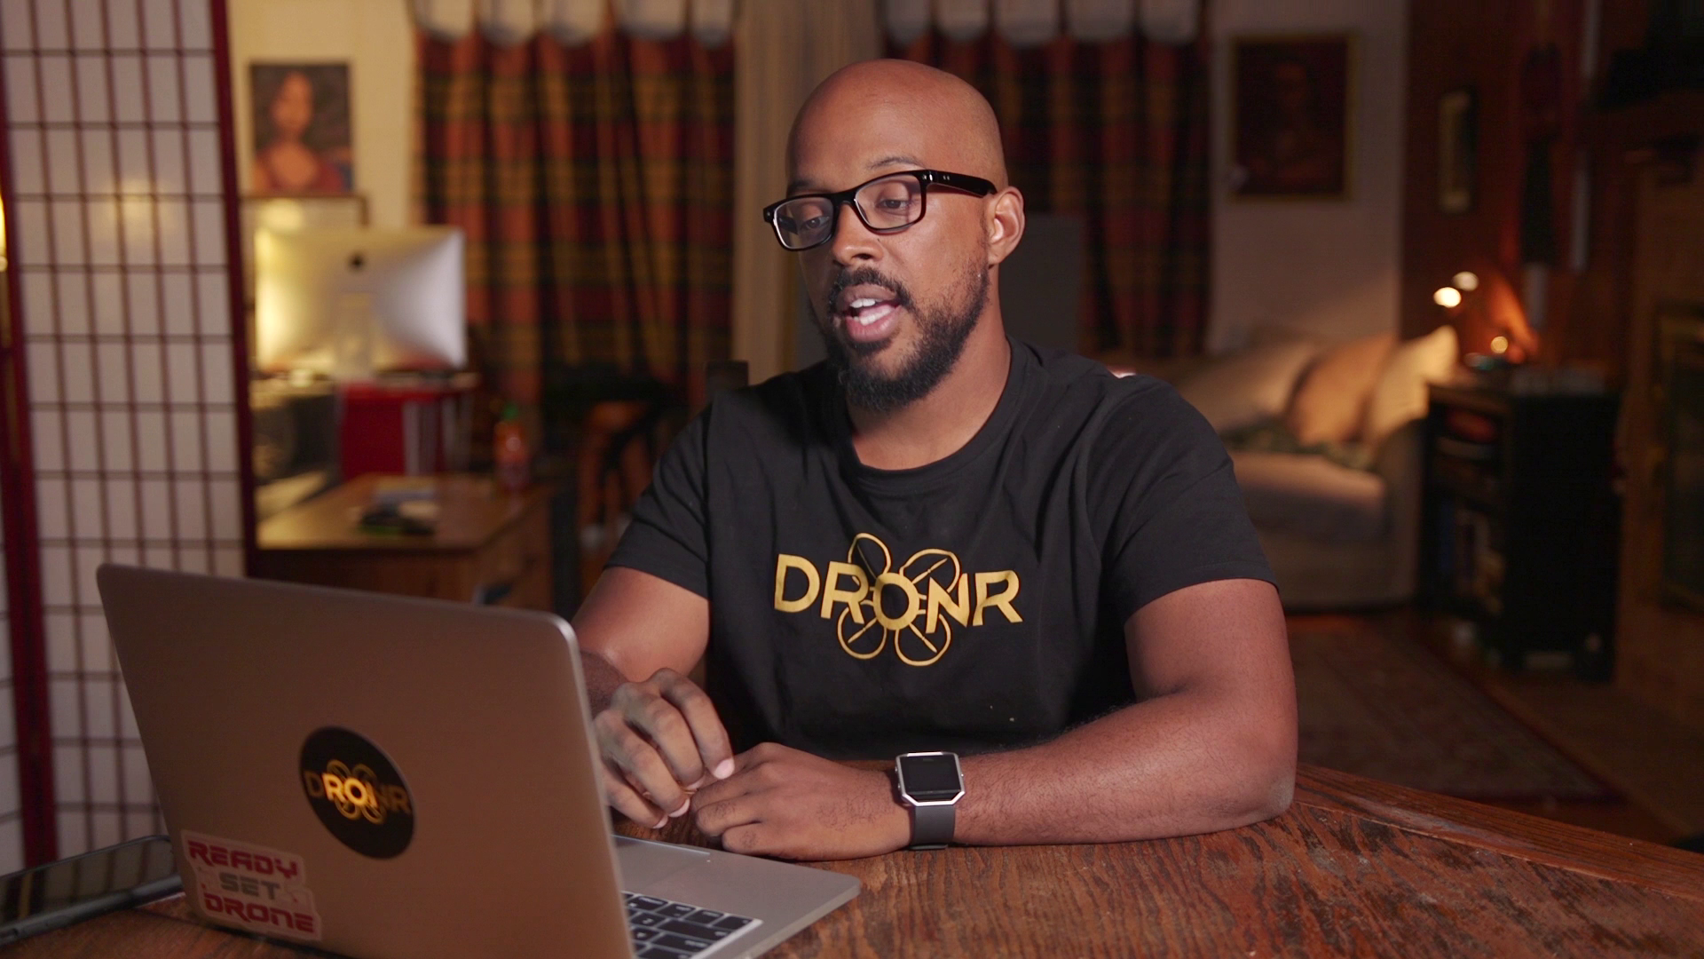